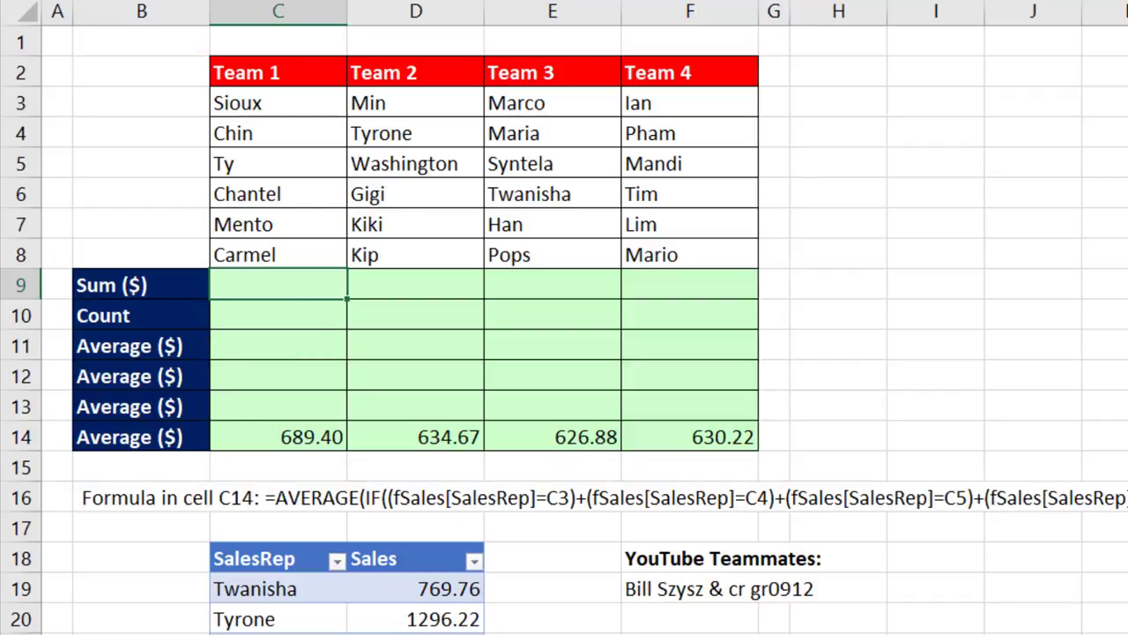
Step: Write =SUMIFS(fSales[Sales],fSales[SalesRep],C3:C8) in cell C9 to total sales for each Team 1 name
text(=sumifs)
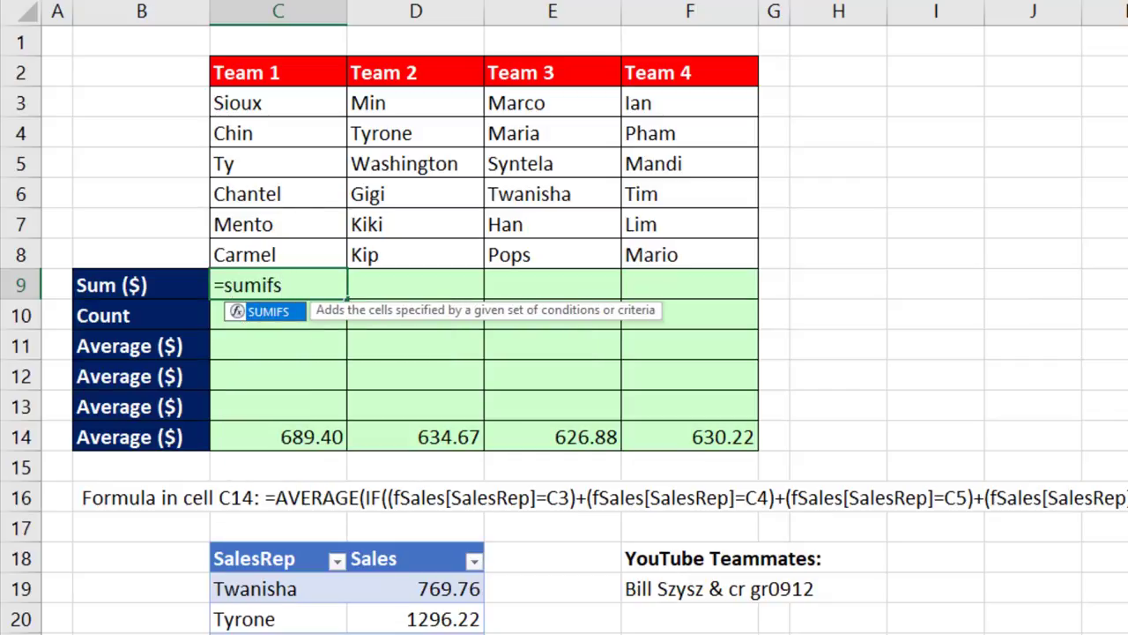
key(Tab)
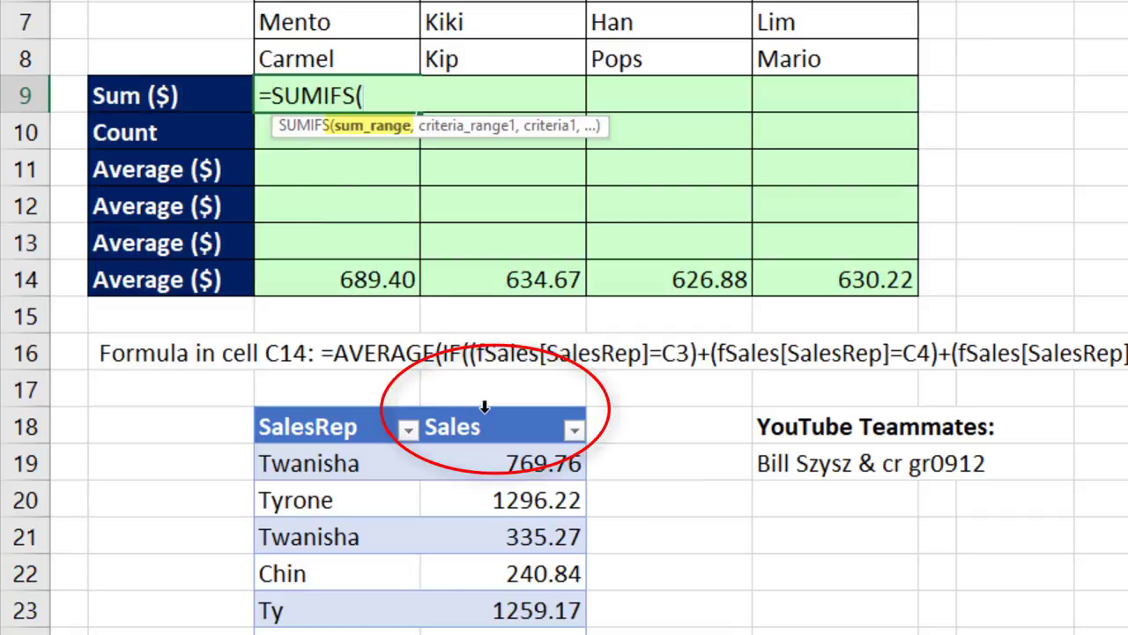
click(489, 405)
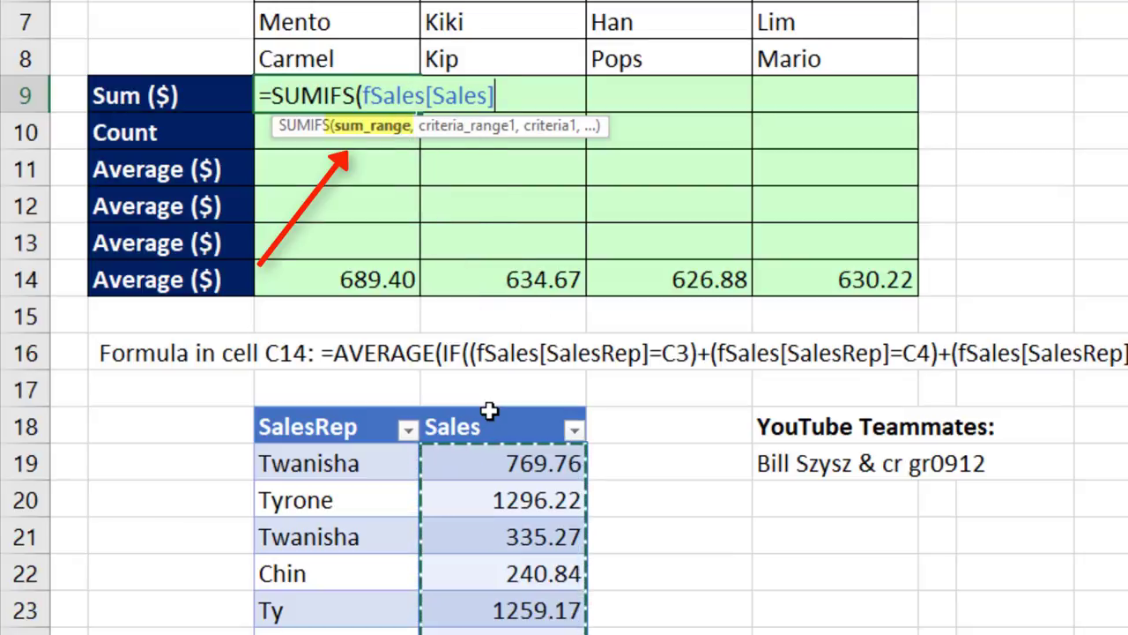
text(,)
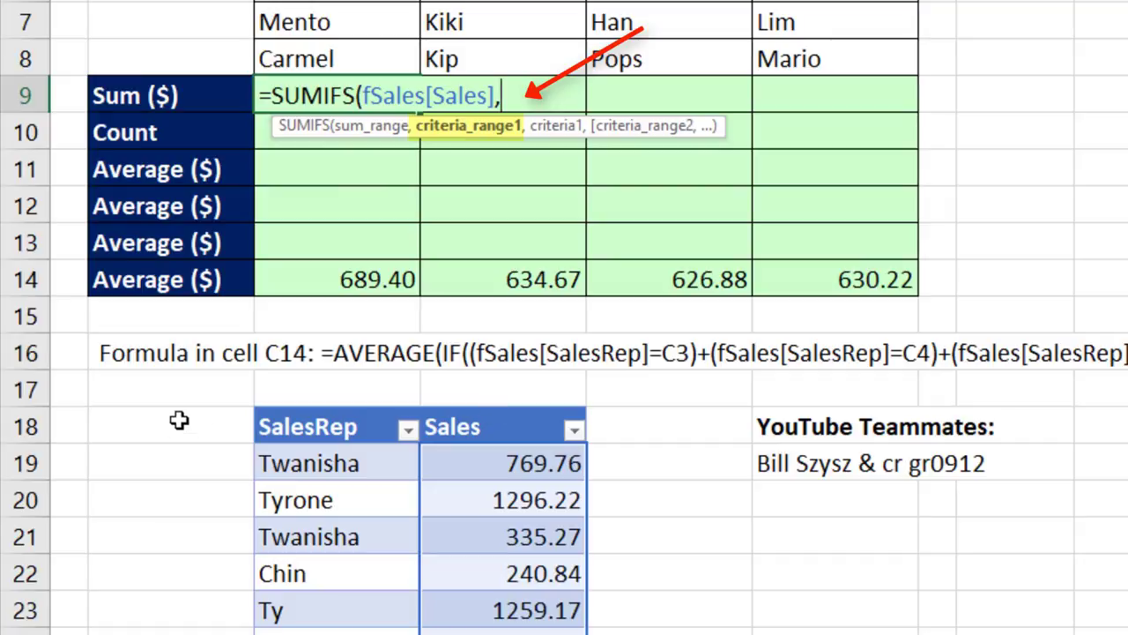
click(329, 412)
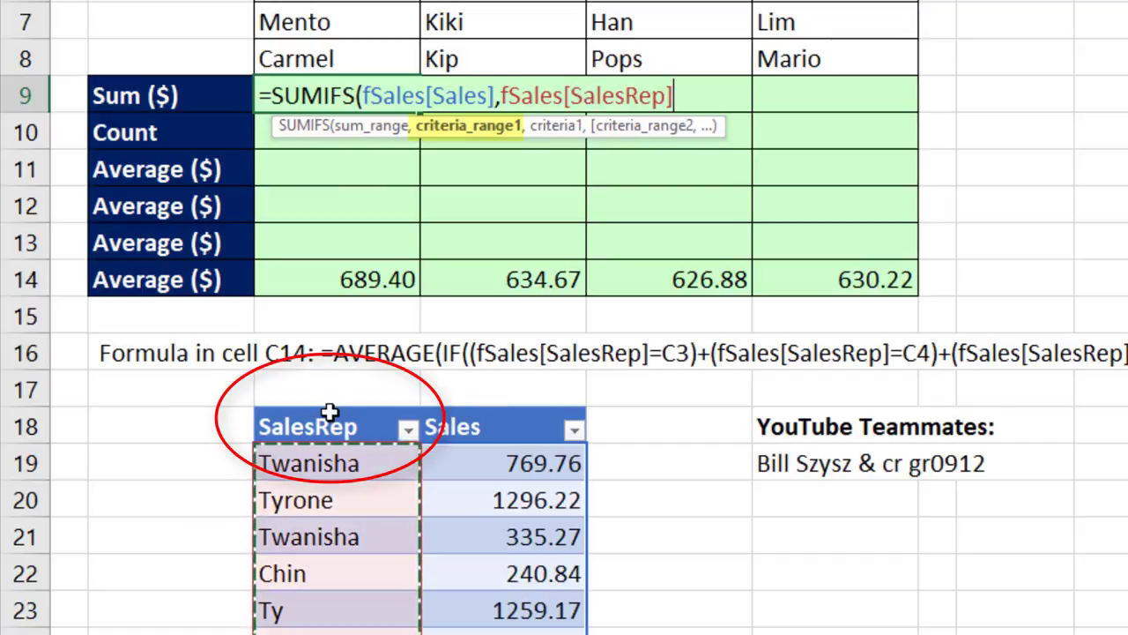
text(,)
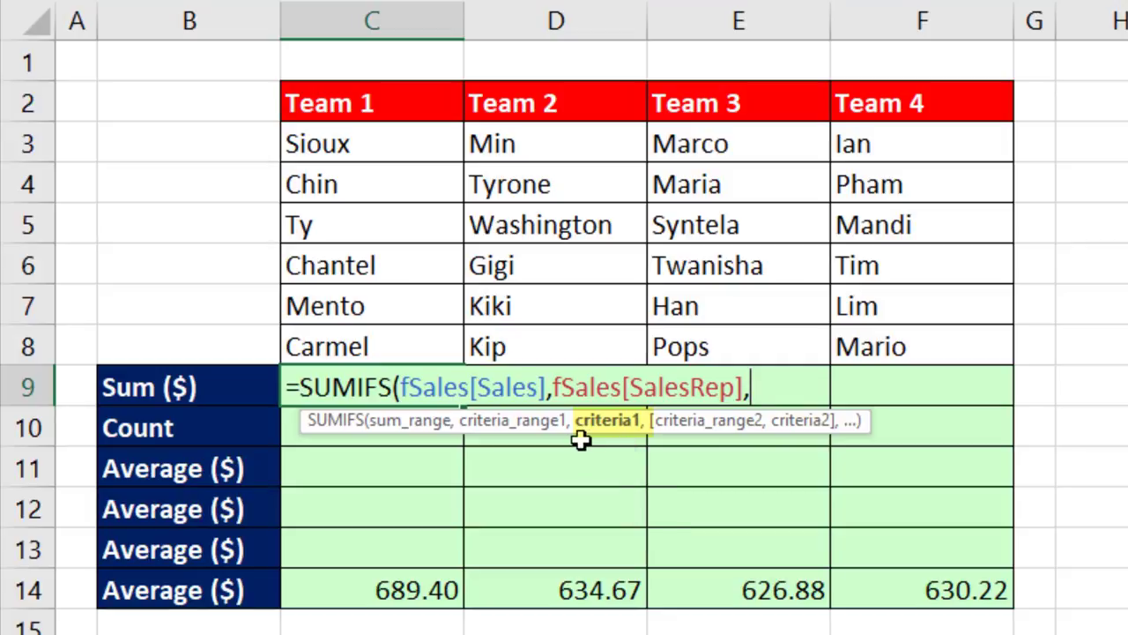
click(395, 144)
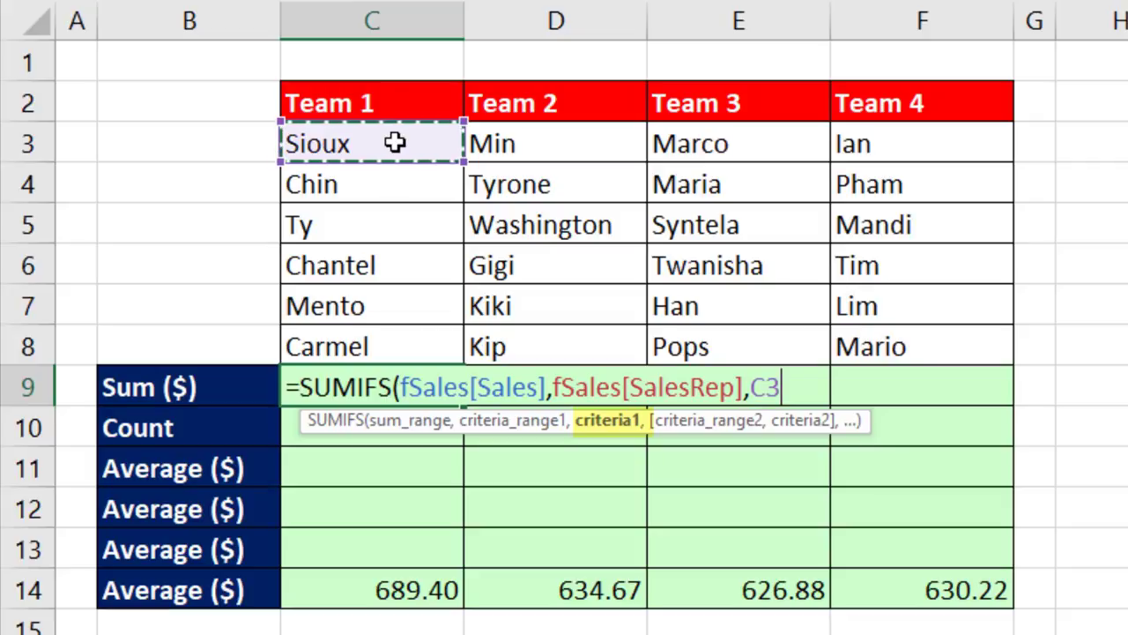
drag(395, 143, 370, 335)
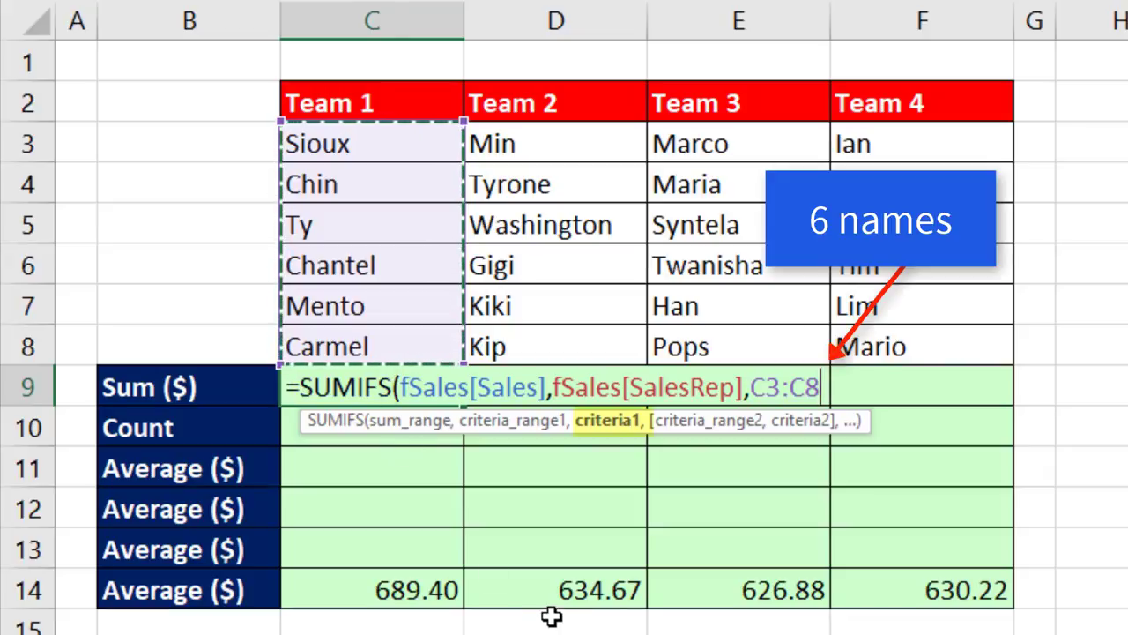
text())
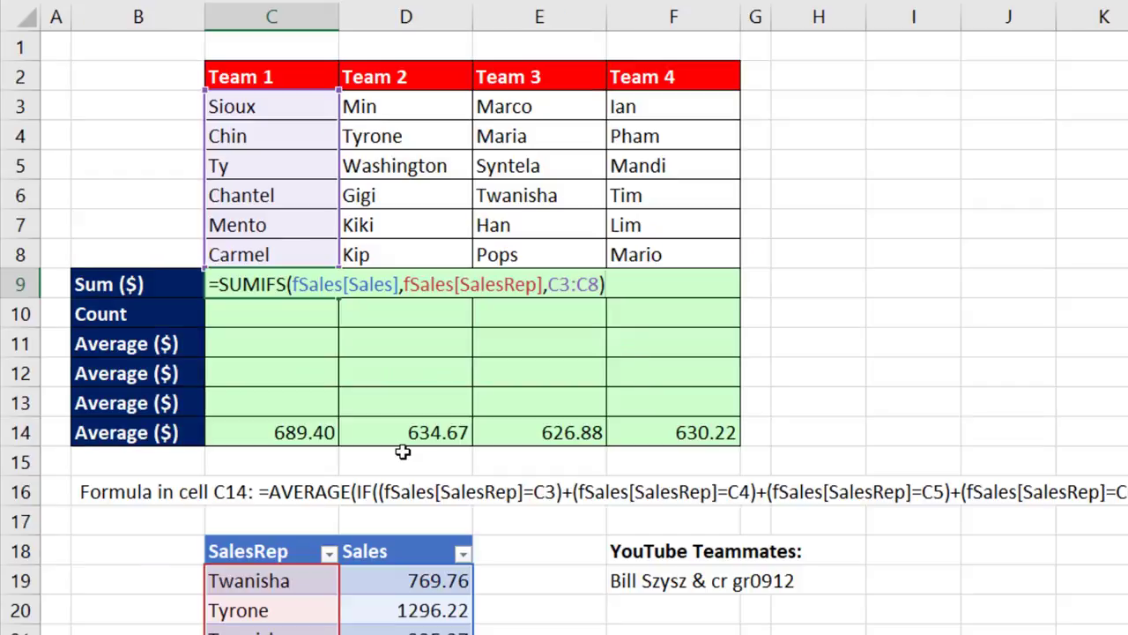
Step: Evaluate the SUMIFS formula in C9 to inspect its array result, restore the formula, and review its criteria argument
key(F9)
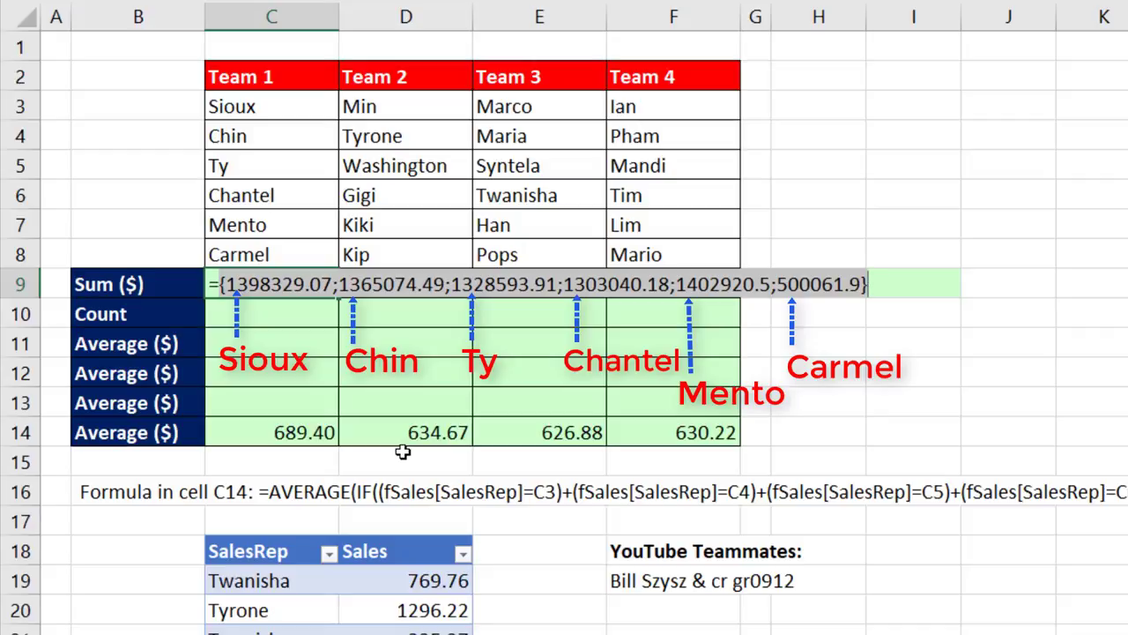
key(ctrl+z)
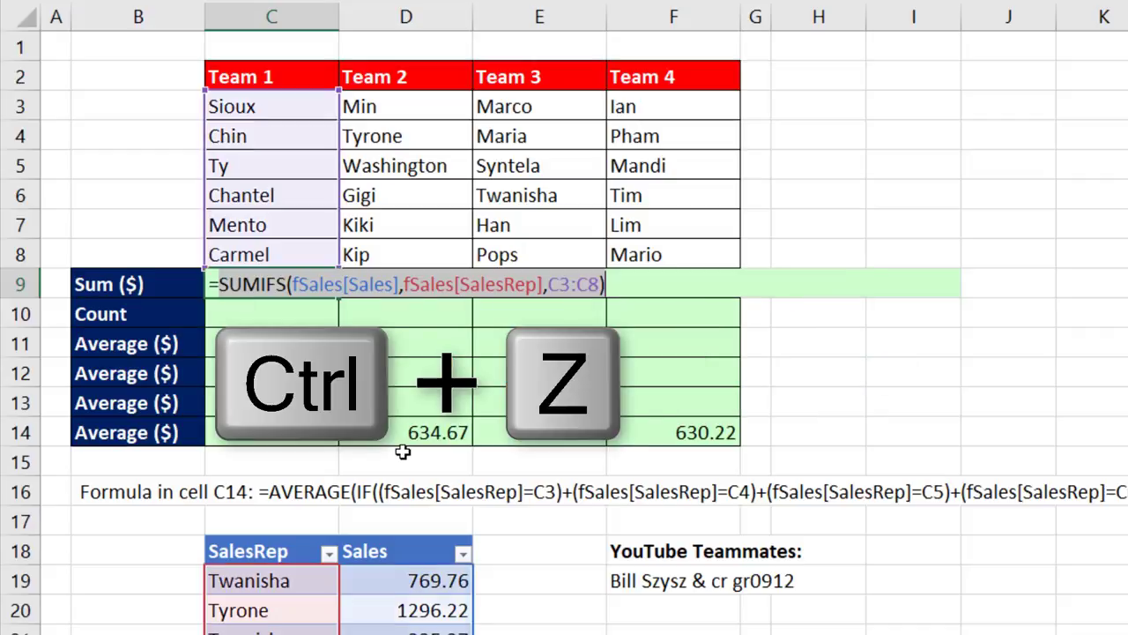
key(Home)
key(Right)
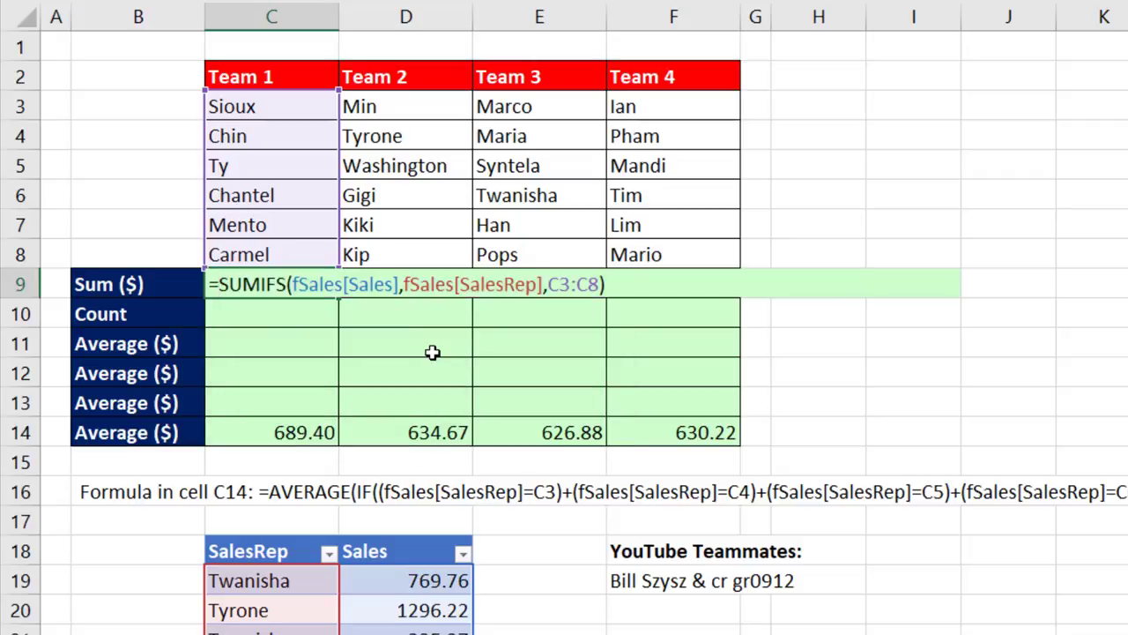
key(ctrl+Right)
key(ctrl+Right)
key(ctrl+Right)
key(ctrl+Right)
key(Right)
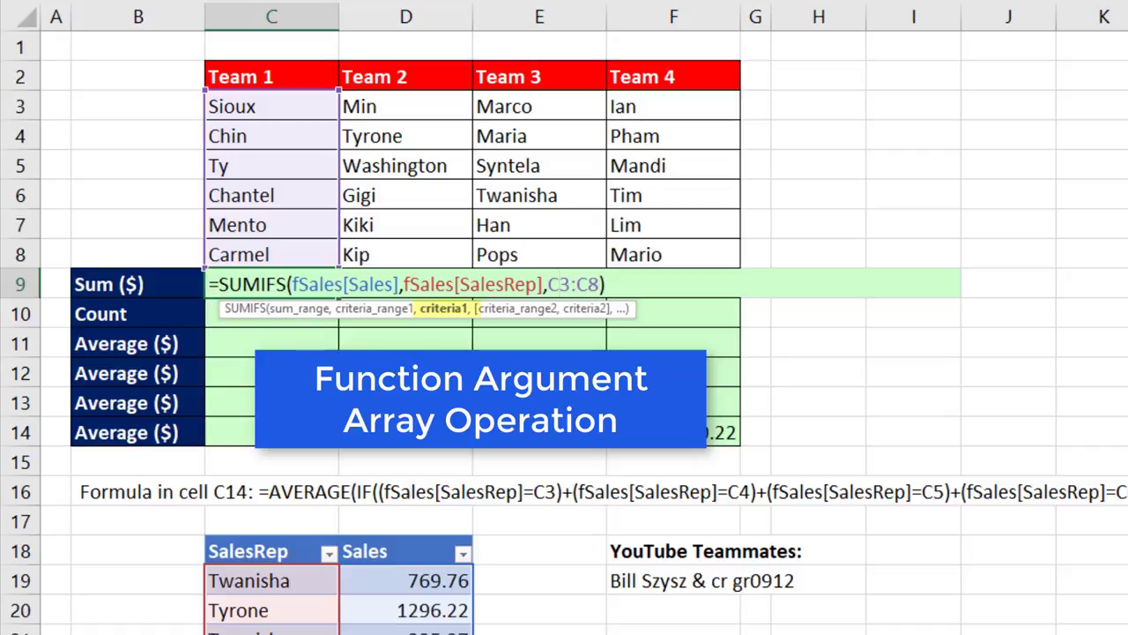
Step: Wrap the SUMIFS formula in C9 in a SUM function, adding the closing parenthesis
click(224, 294)
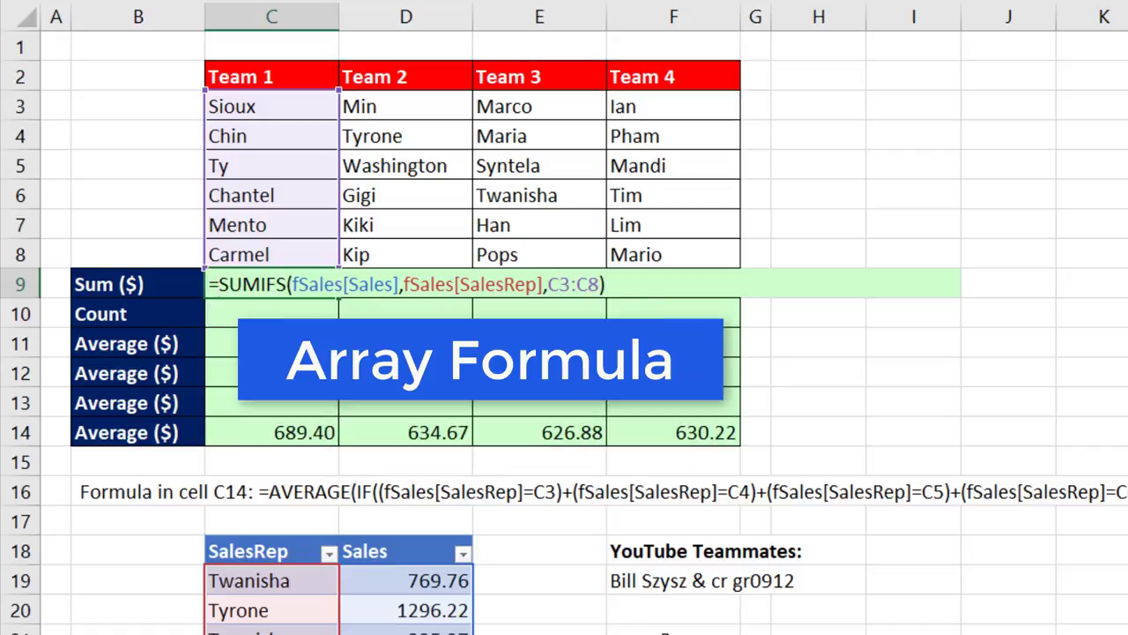
text(sum)
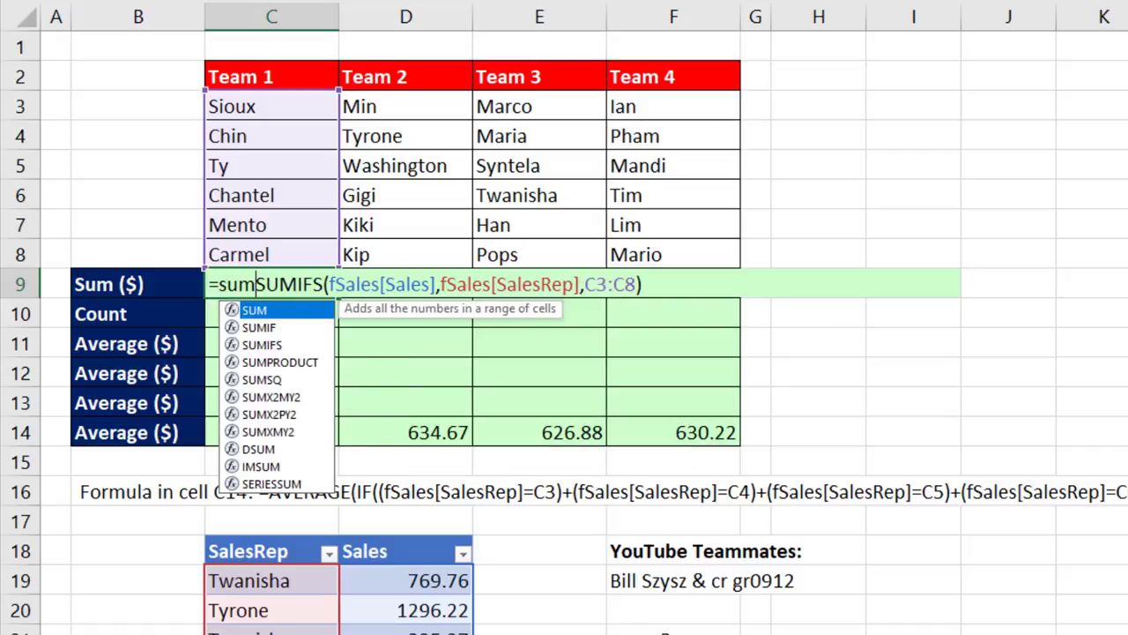
key(Tab)
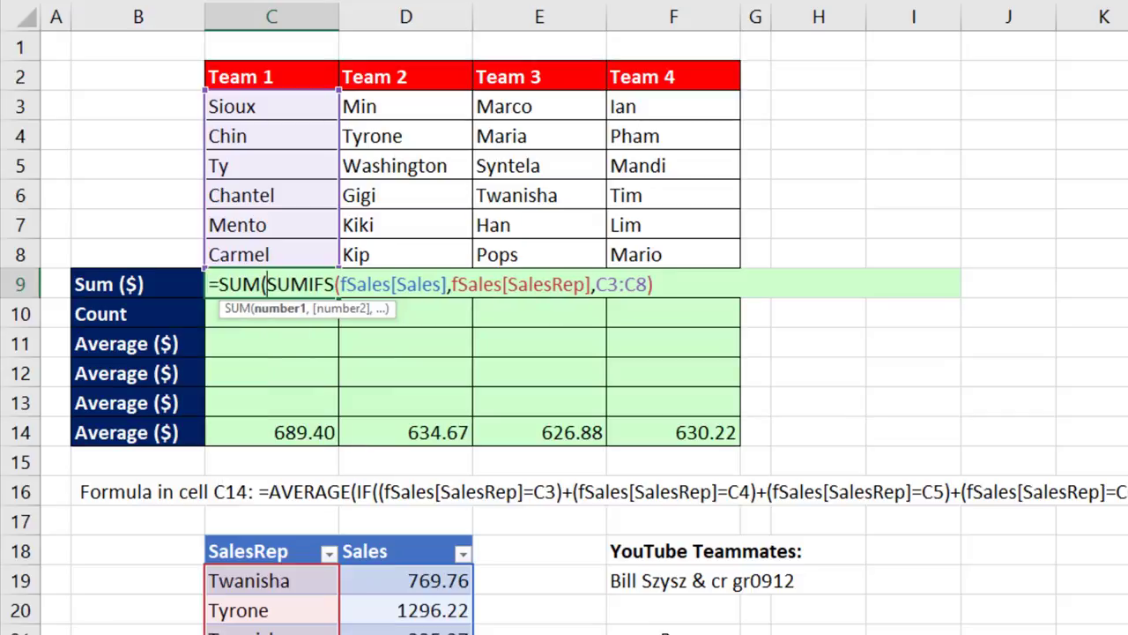
click(672, 289)
text())
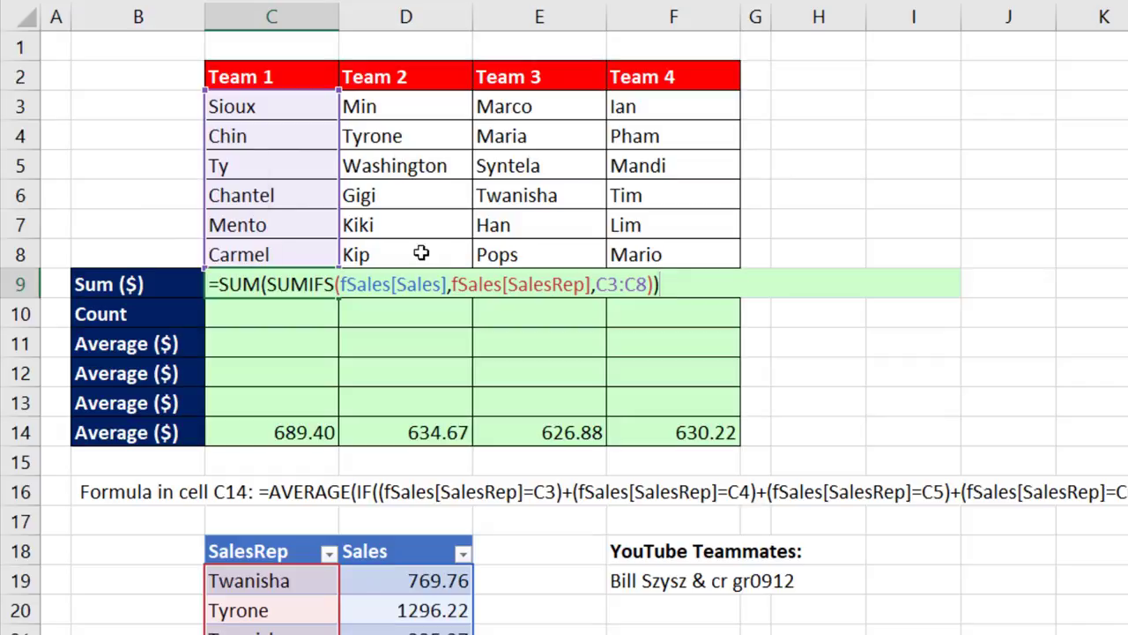
Step: Change the outer SUM function in C9 to SUMPRODUCT and enter the formula, keeping the cell selected
click(260, 284)
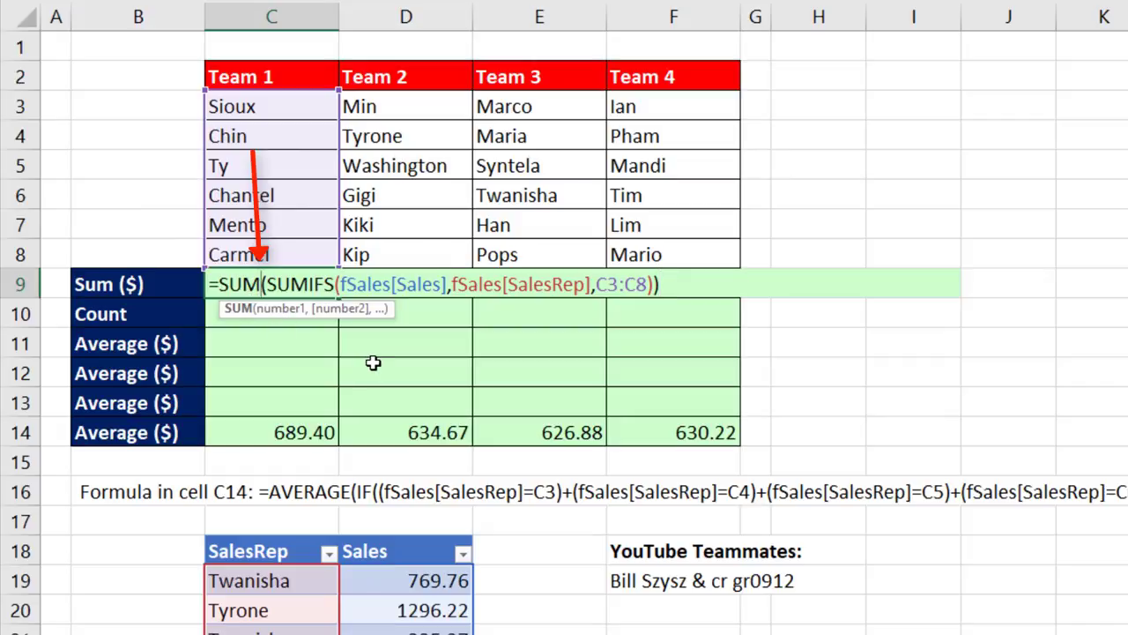
text(p)
key(Tab)
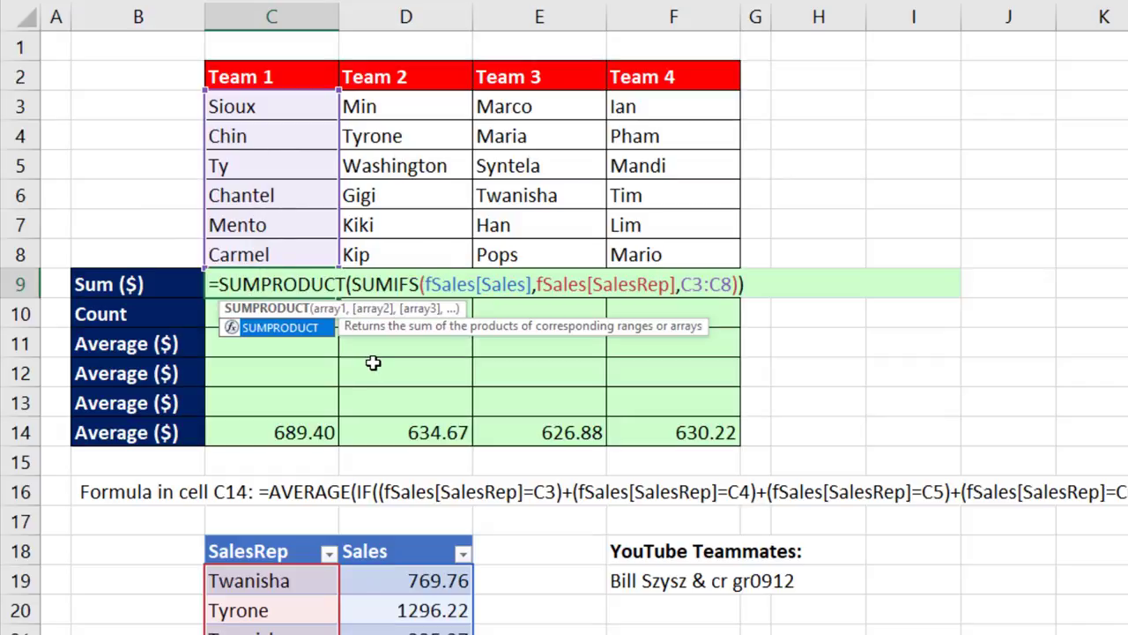
click(326, 310)
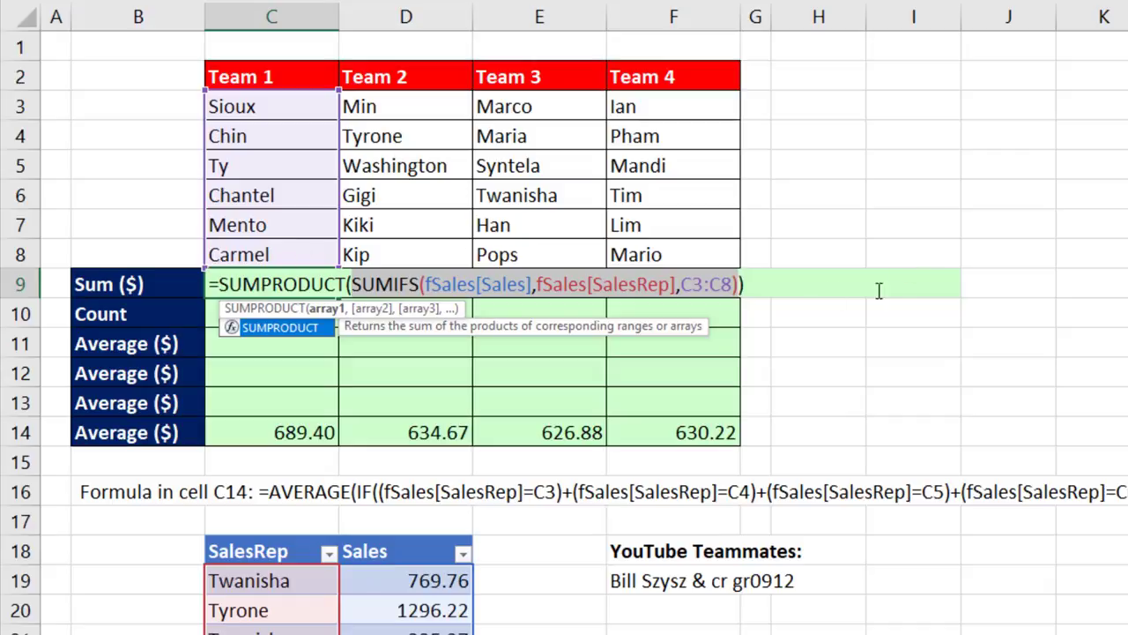
key(End)
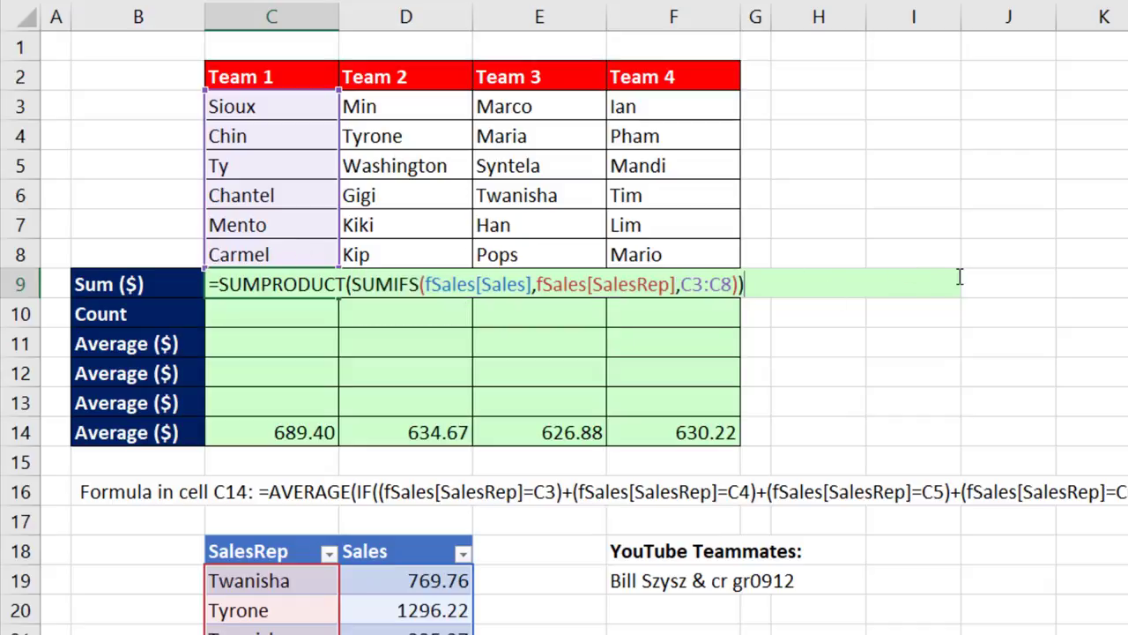
key(ctrl+Return)
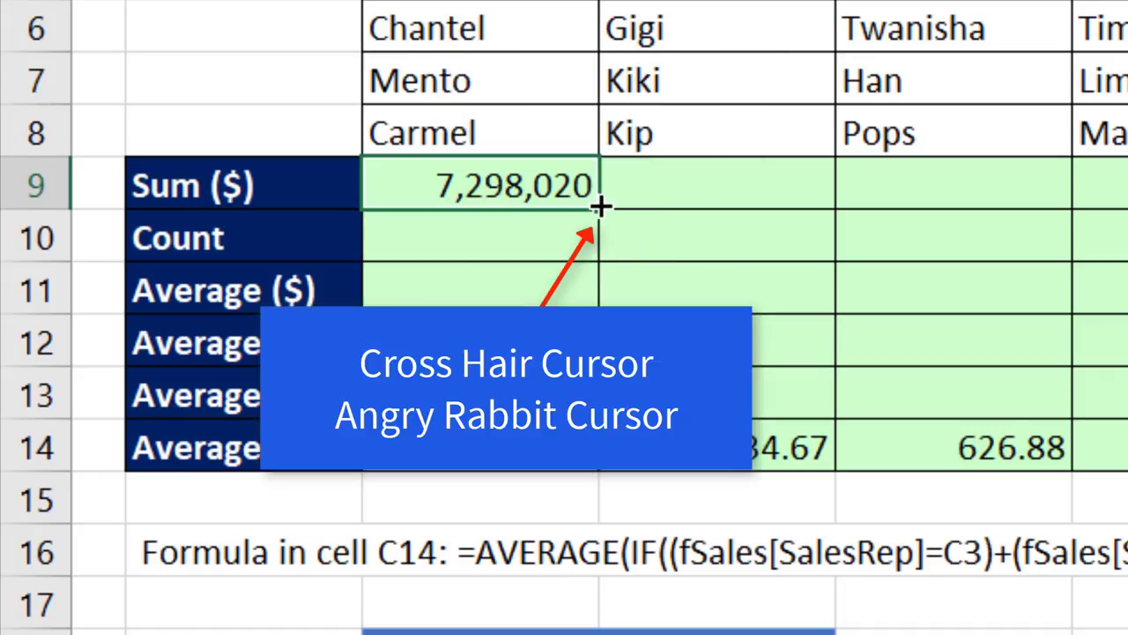
Step: Try filling the C9 sum formula across into D9 and inspect the copied formula's table column references
drag(599, 206, 818, 206)
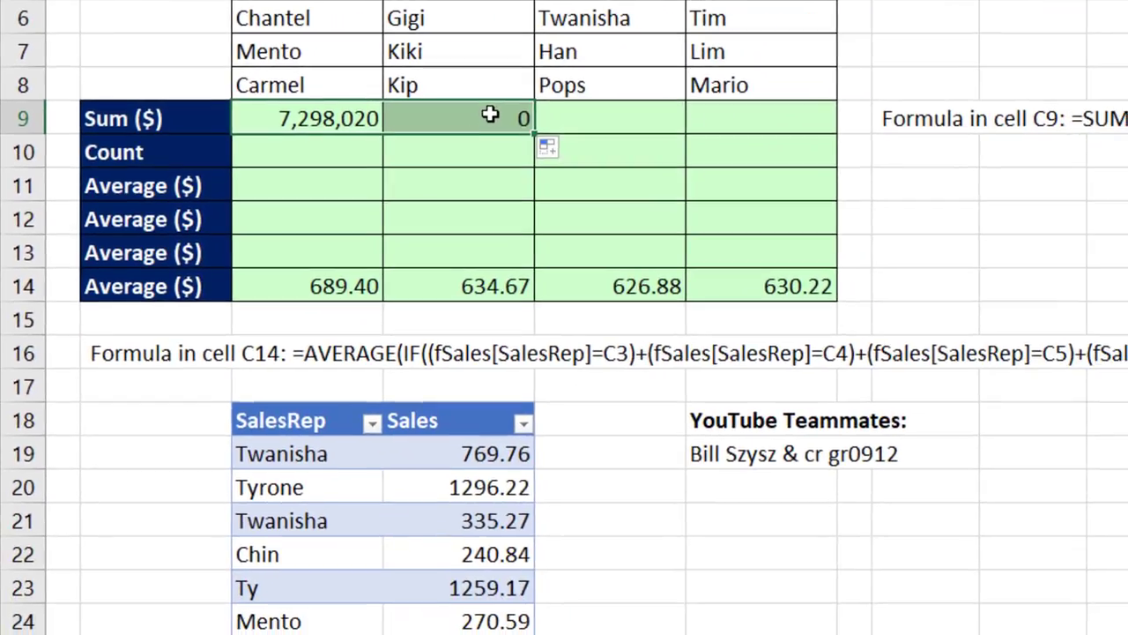
key(F2)
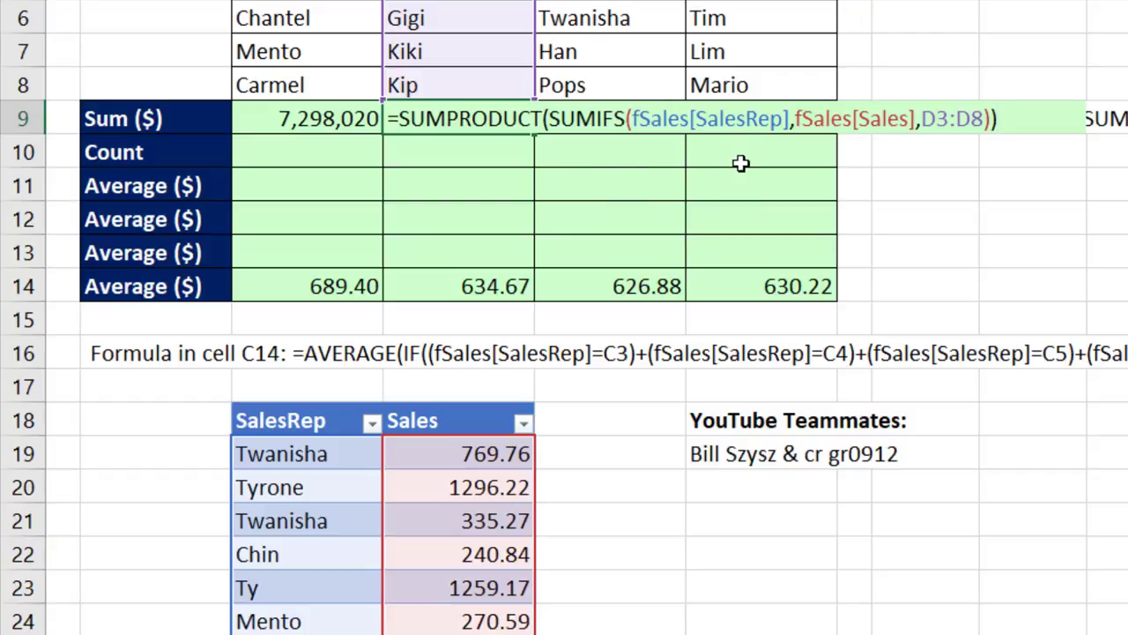
click(650, 118)
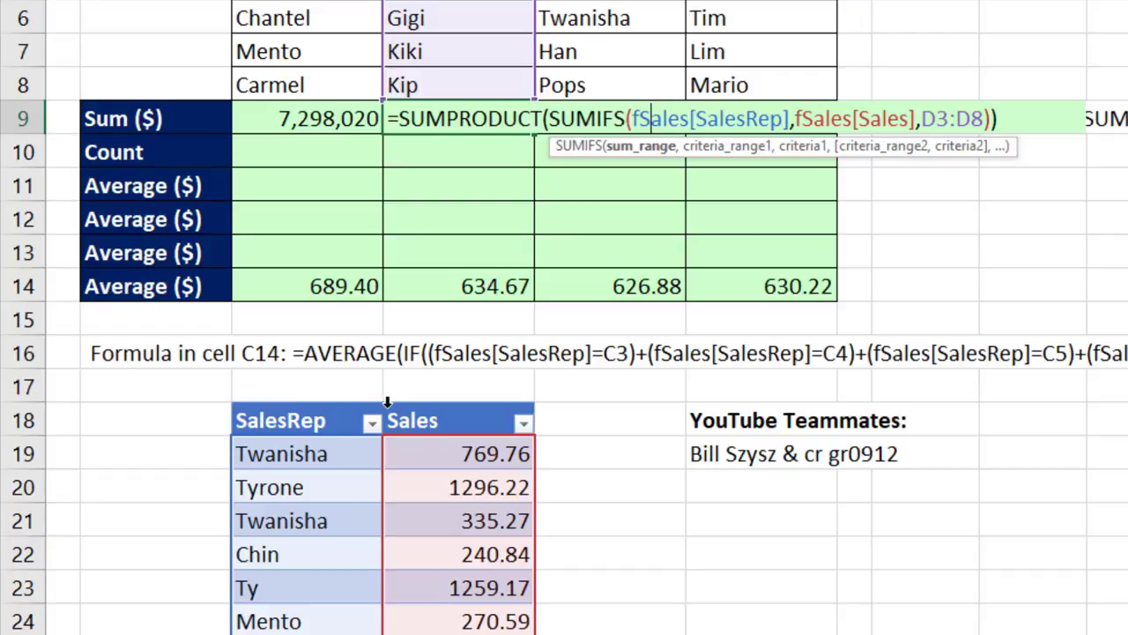
key(ctrl+Return)
Step: Try filling the D9 formula into E9, inspect its table references, and undo both fills
drag(532, 135, 653, 138)
double_click(654, 135)
click(815, 119)
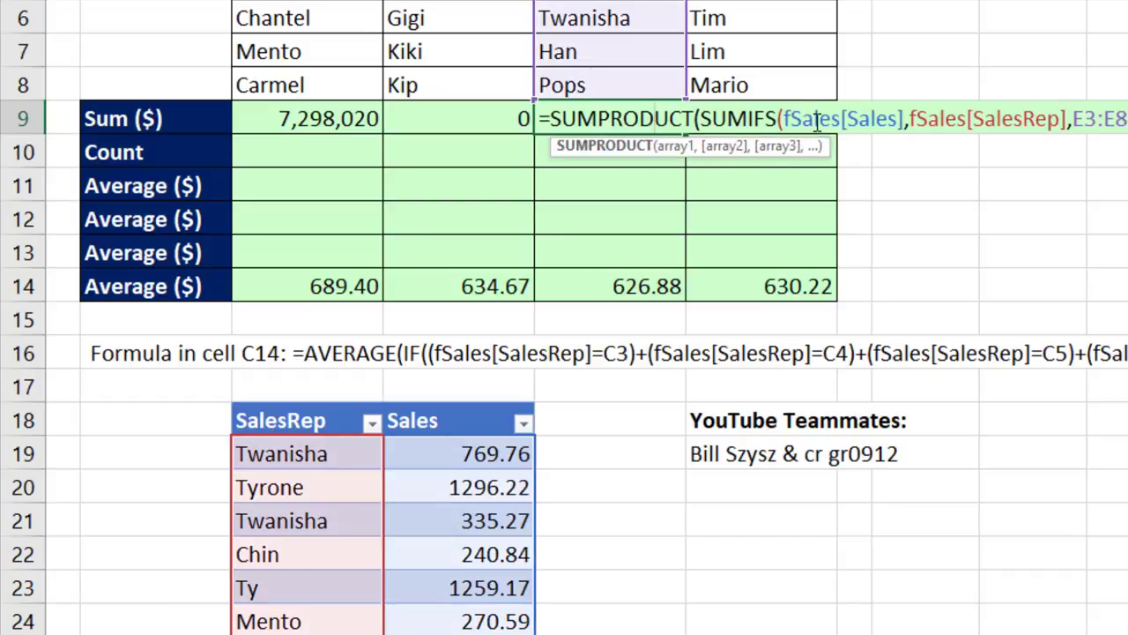
key(Escape)
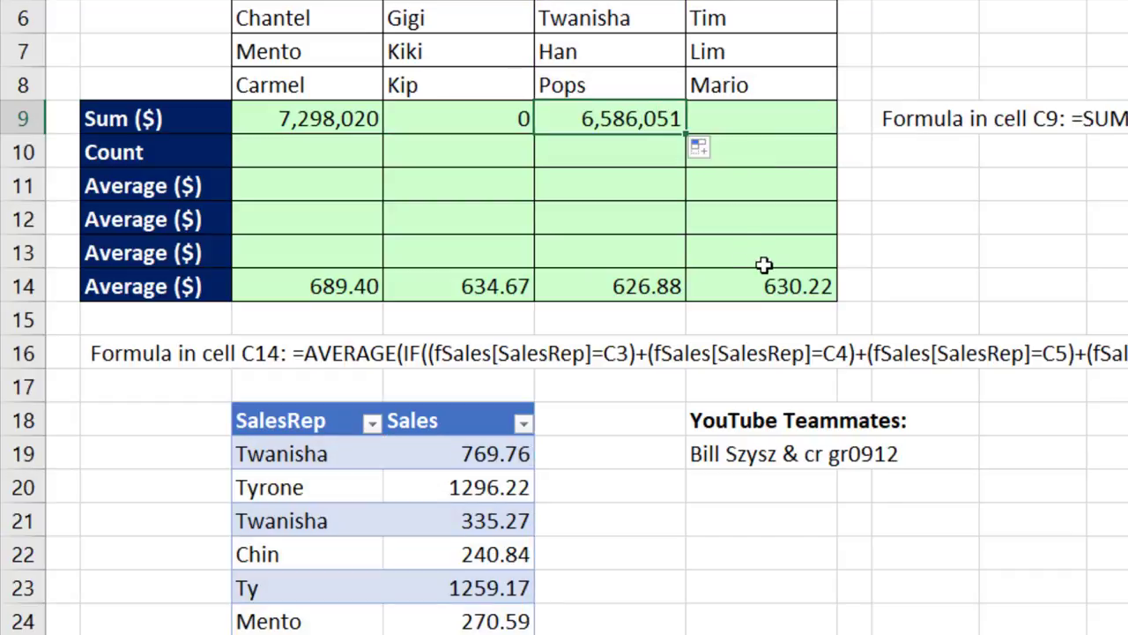
key(ctrl+z)
key(ctrl+z)
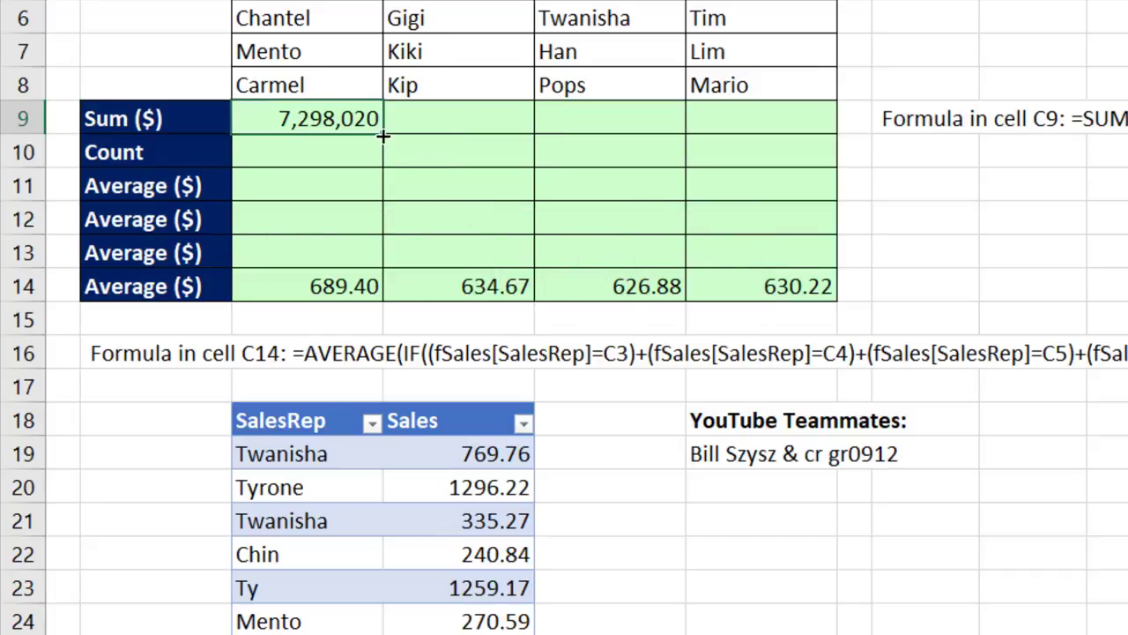
Step: Copy the sum formula from C9 and paste it across C9:F9 for all four teams
key(ctrl+c)
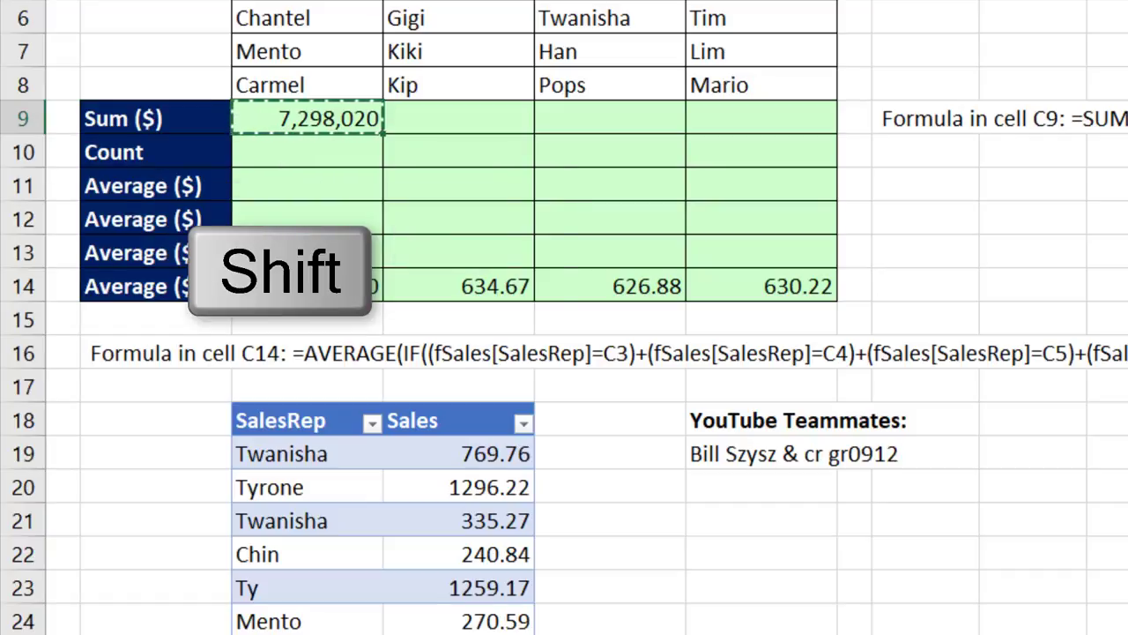
key(shift+Right)
key(shift+Right)
key(shift+Right)
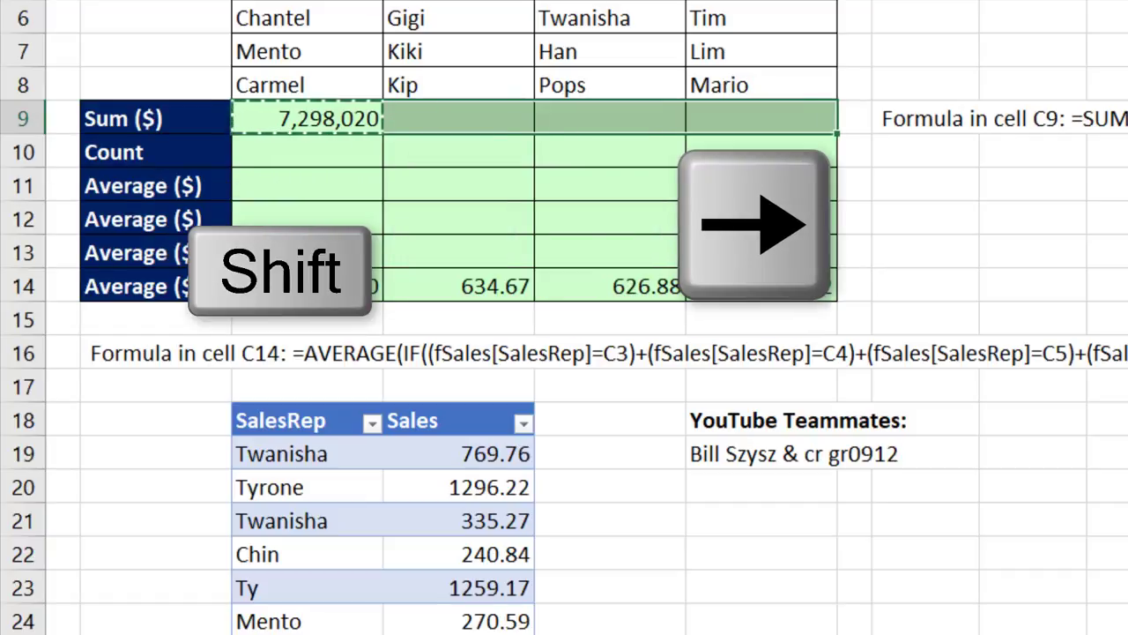
key(ctrl+v)
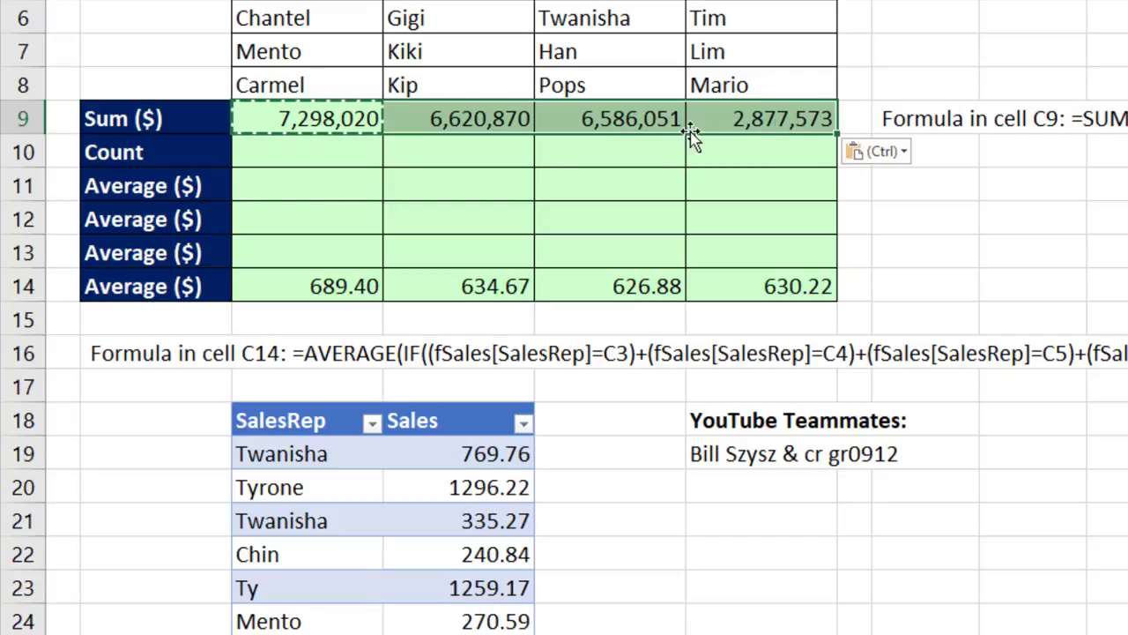
Step: Enter =SUMPRODUCT(COUNTIFS(fSales[SalesRep],C3:C8)) in C10 to count Team 1's sales, keeping the cell selected
click(306, 151)
text(=sump)
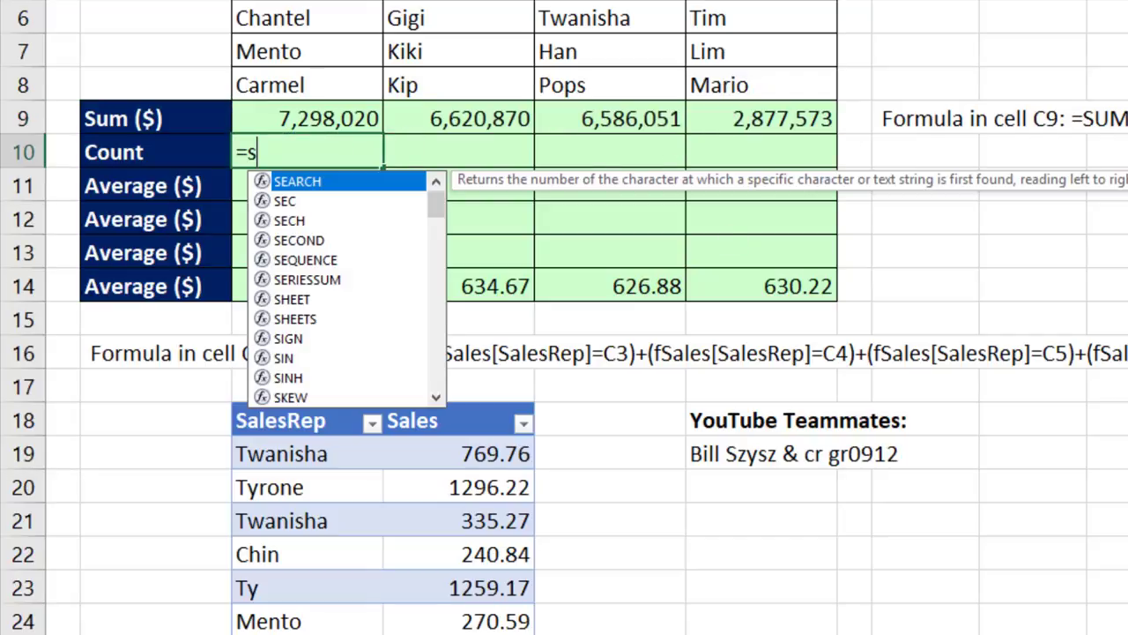
key(Tab)
text(counti)
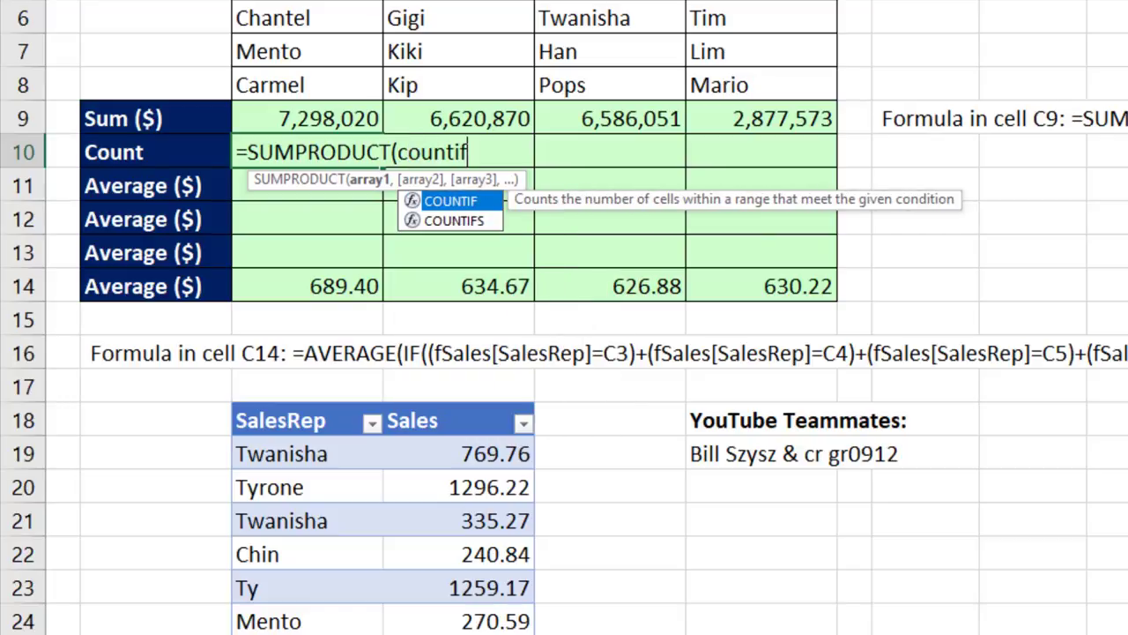
text(f)
key(Down)
key(Tab)
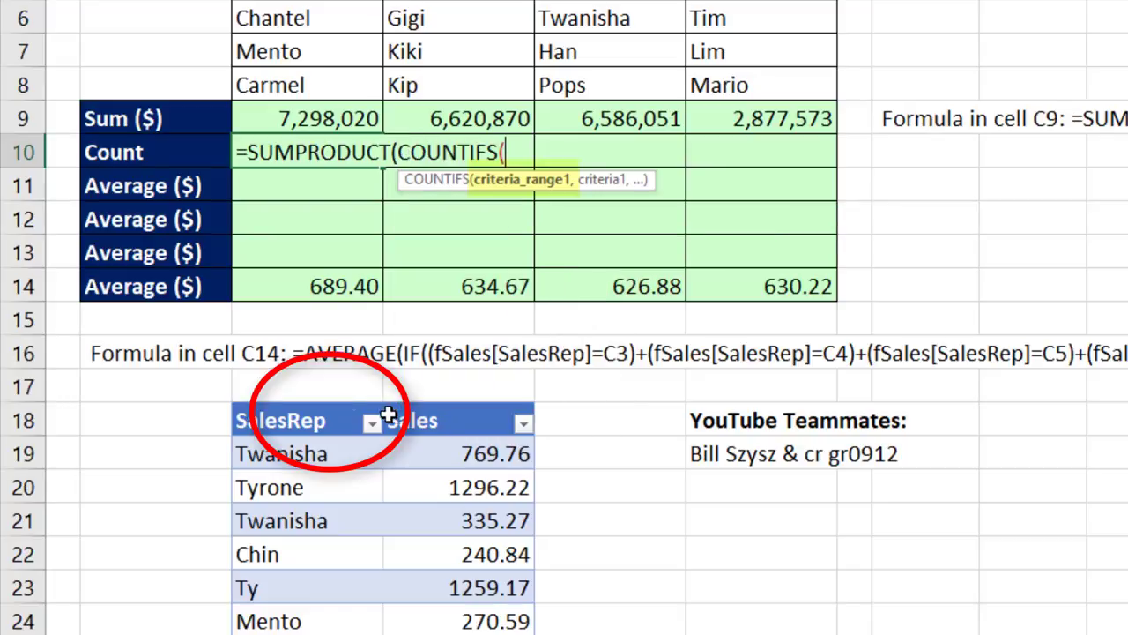
click(345, 401)
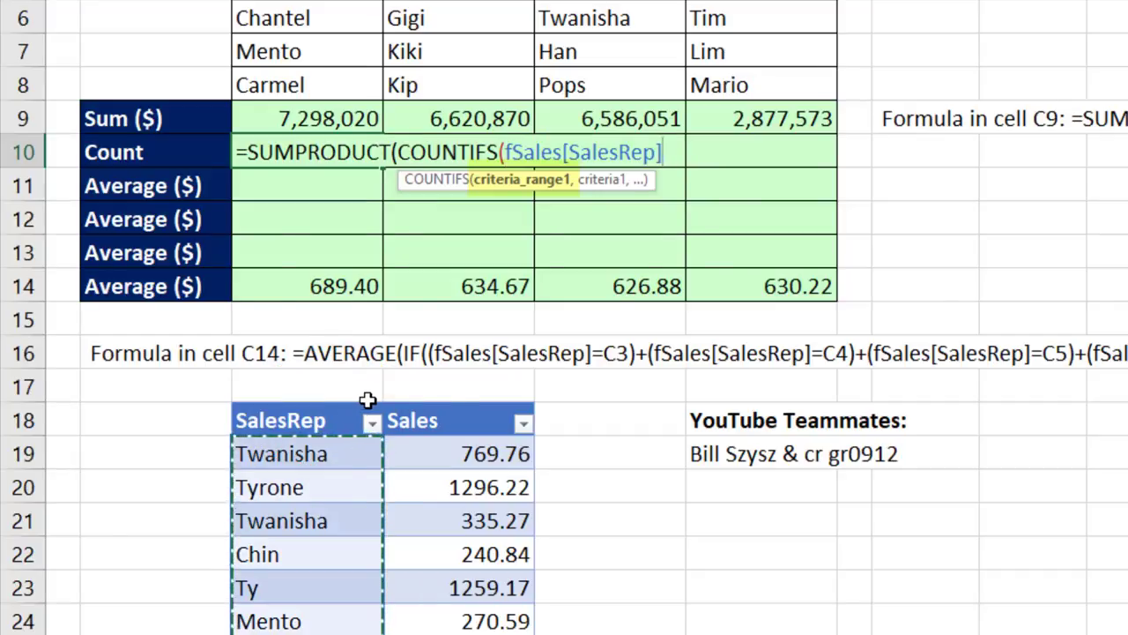
text(,)
drag(284, 106, 275, 265)
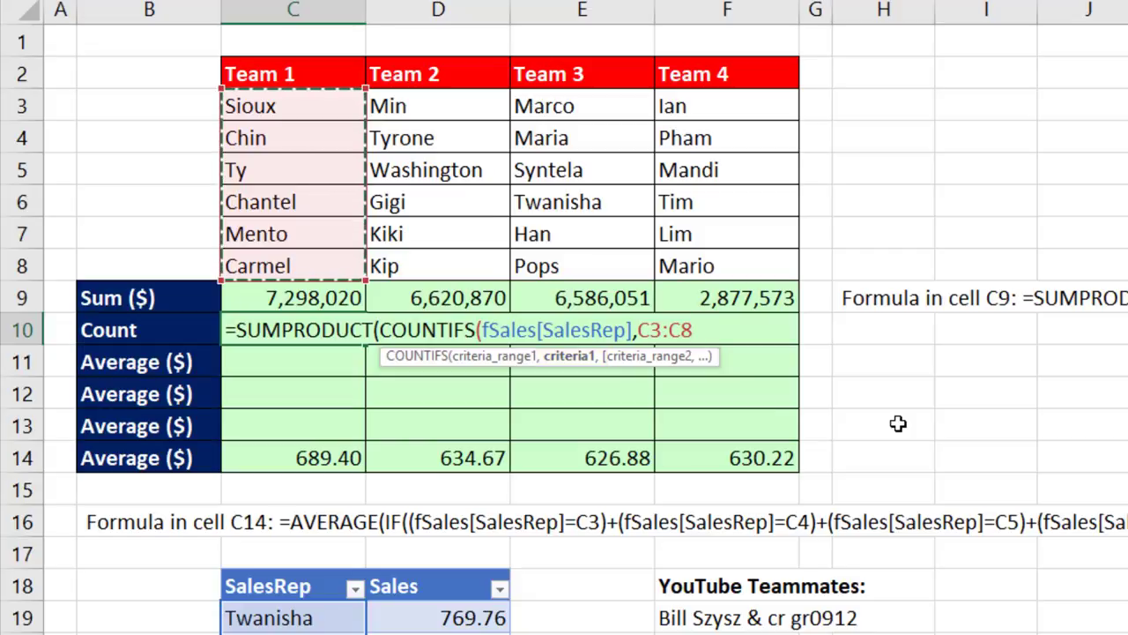
text())
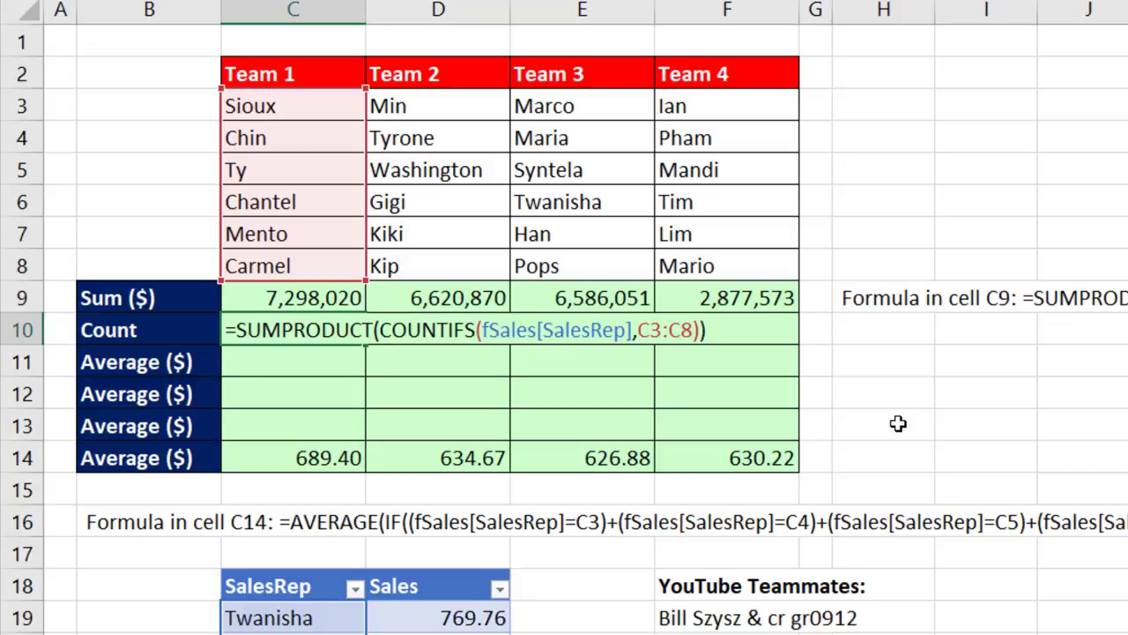
key(ctrl+Return)
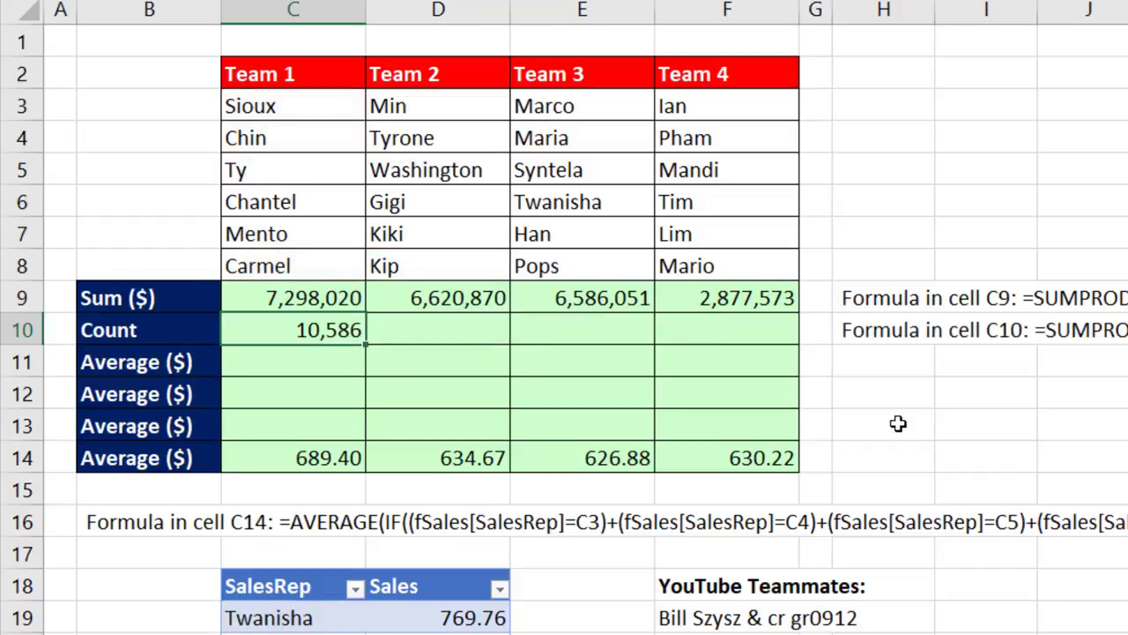
Step: Fill the count formula from C10 across to F10 for all four teams
key(shift+Right)
key(shift+Right)
key(shift+Right)
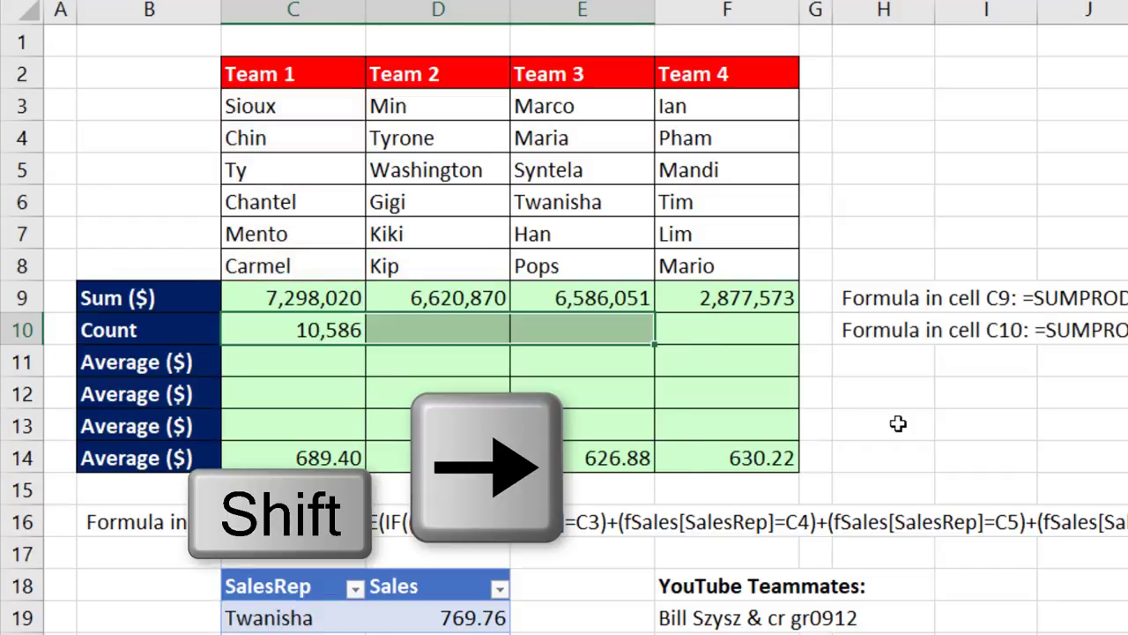
key(ctrl+r)
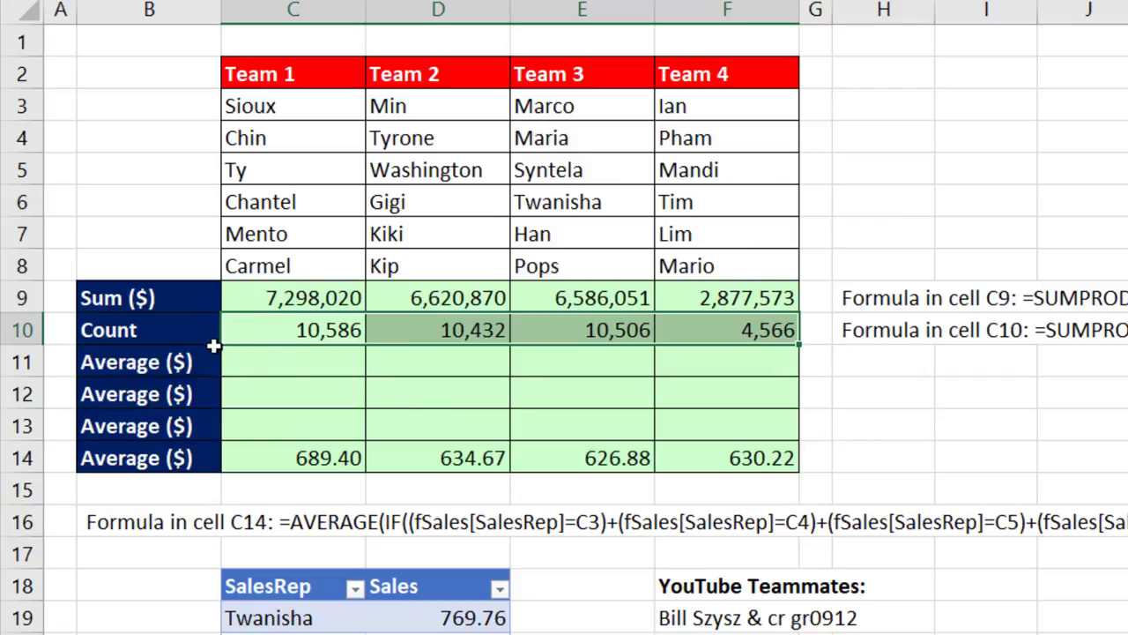
Step: Calculate the average in C11 with =C9/C10 and fill it across to F11
click(256, 372)
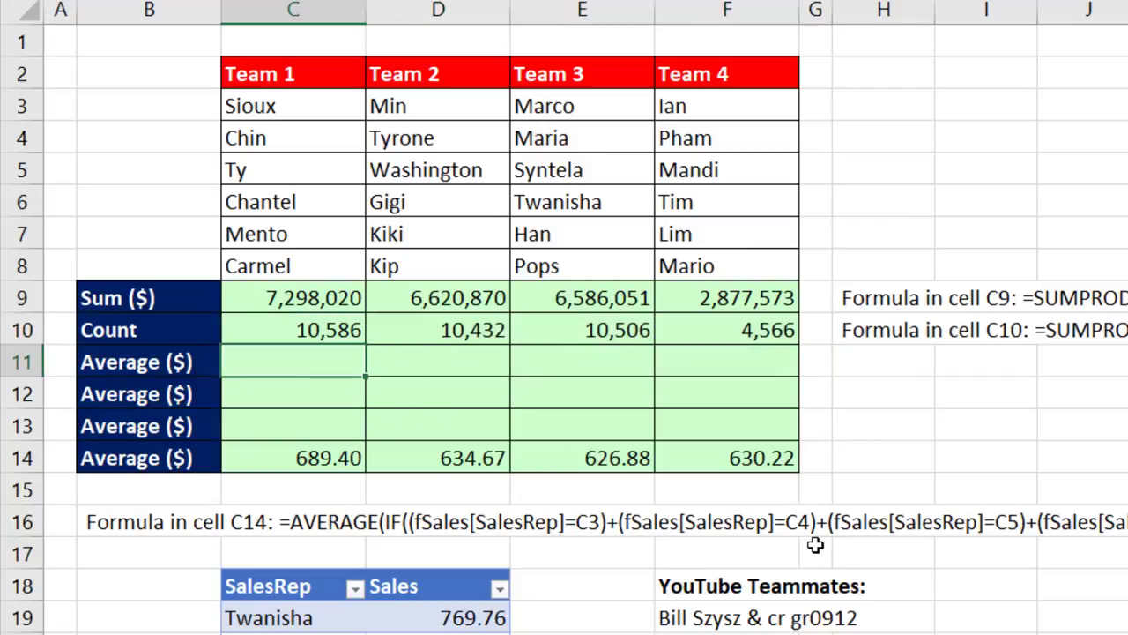
text(=)
key(Up)
key(Up)
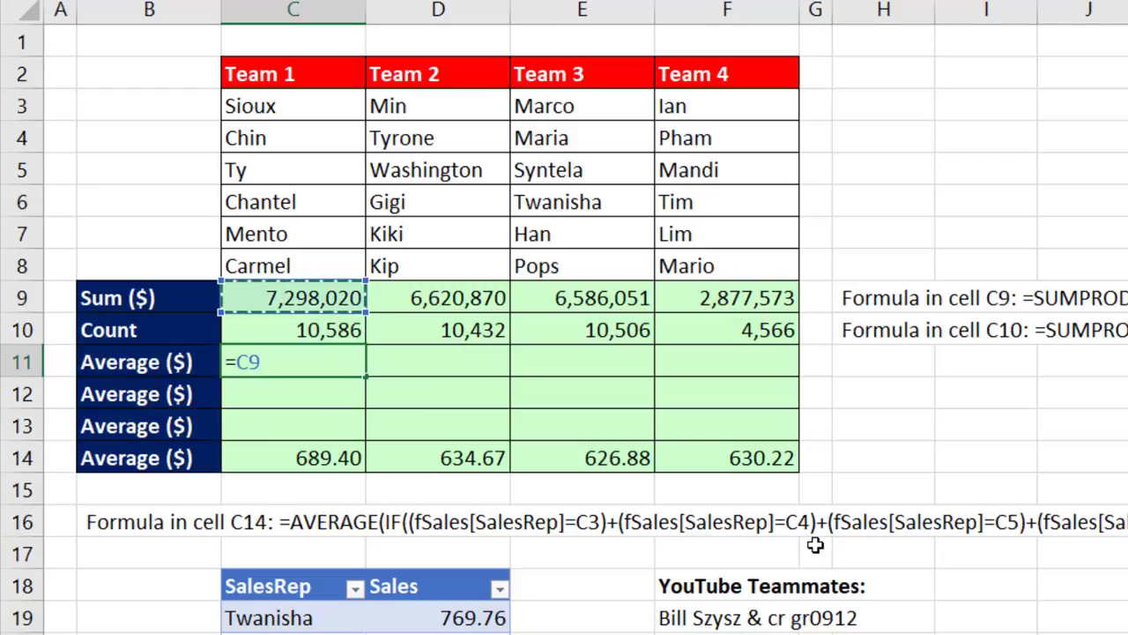
text(/)
key(Up)
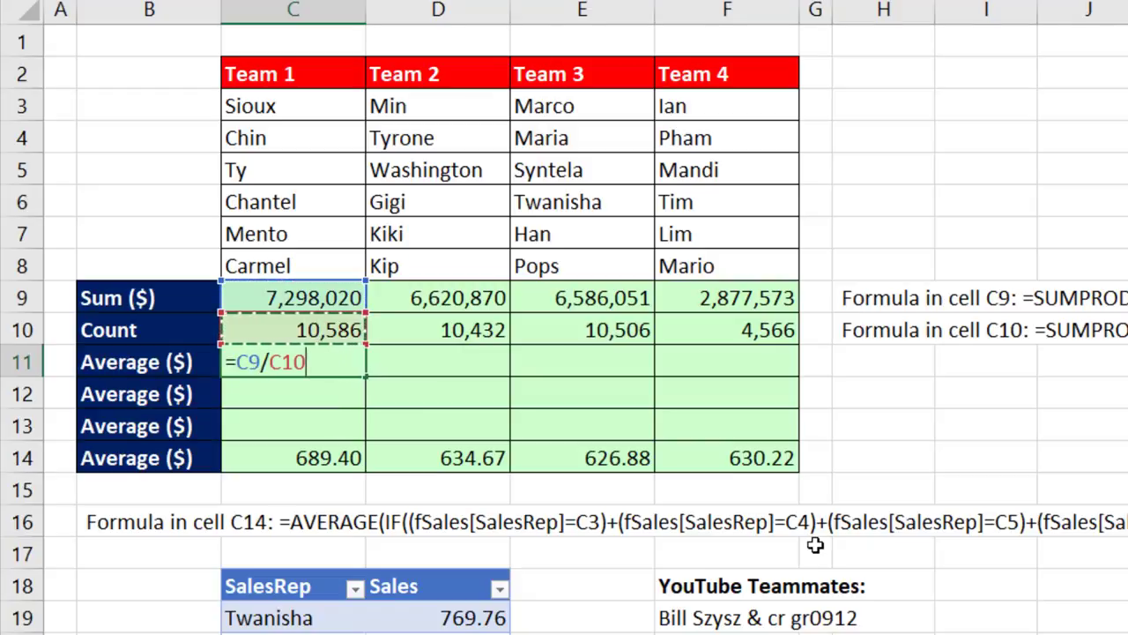
key(ctrl+Return)
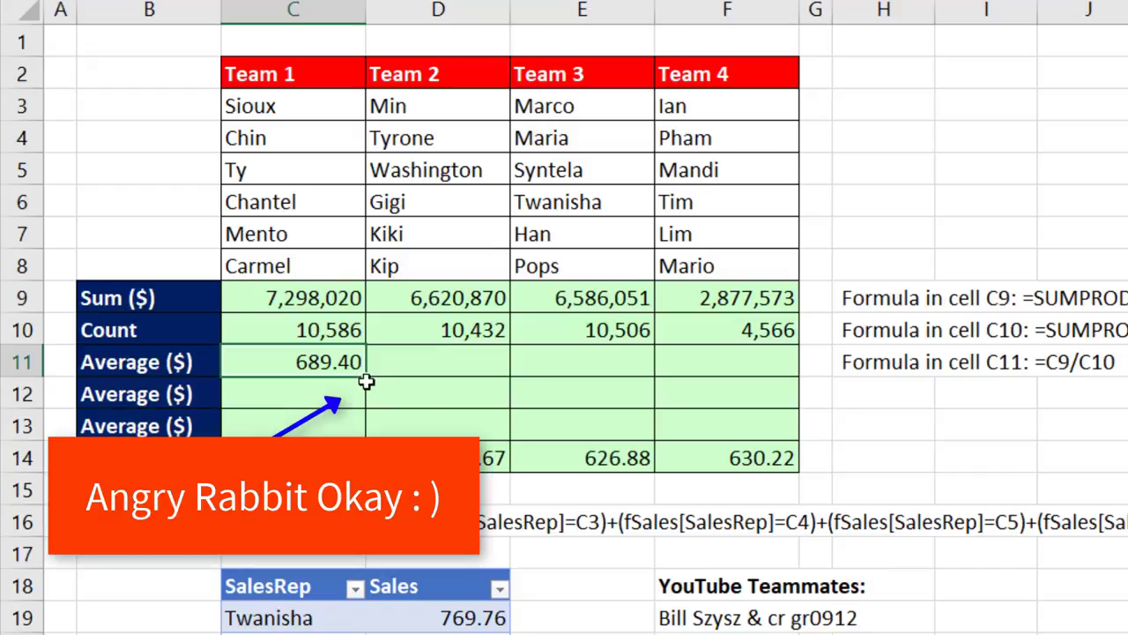
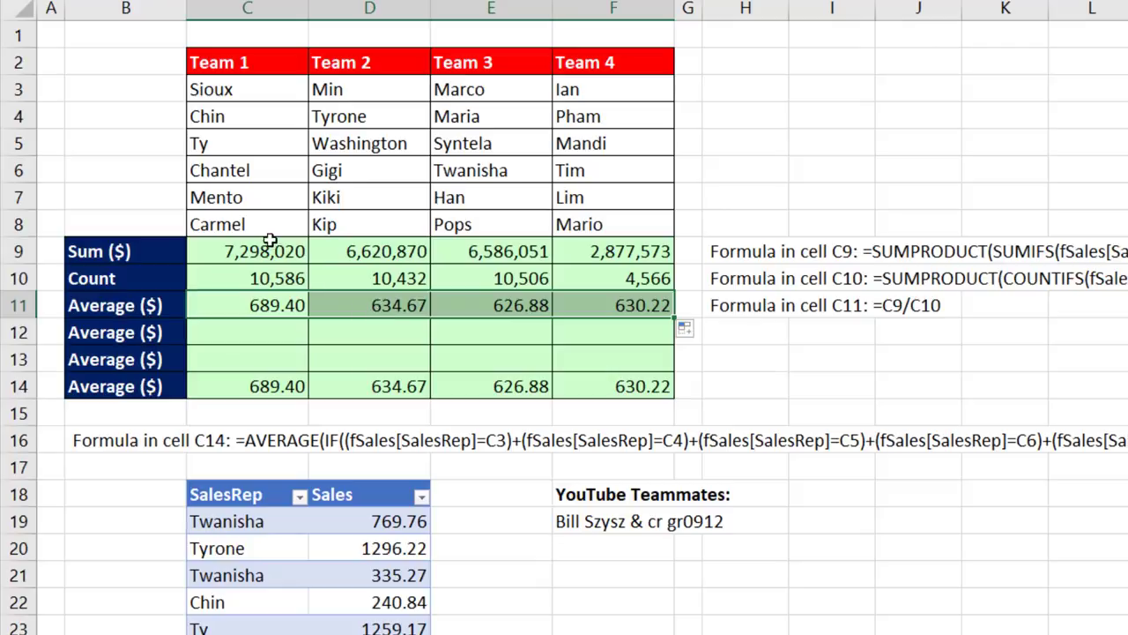
Step: Start an AVERAGE formula in C12 with a nested IF whose logical test is fSales[SalesRep]=C3:C8
click(260, 331)
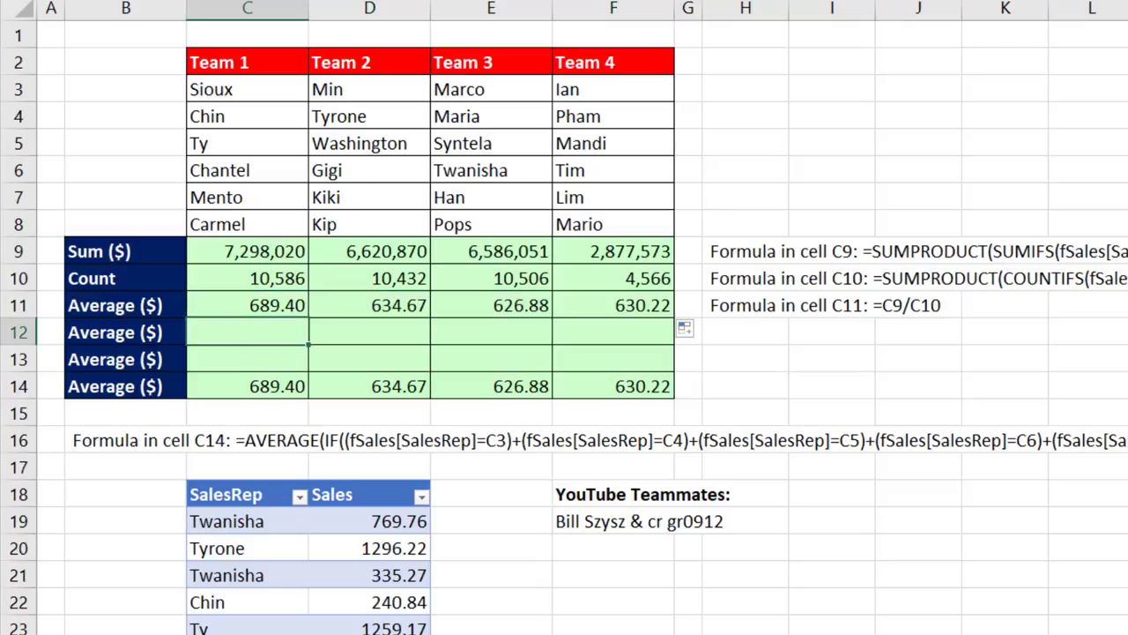
text(=aver)
key(Tab)
text(if)
key(Tab)
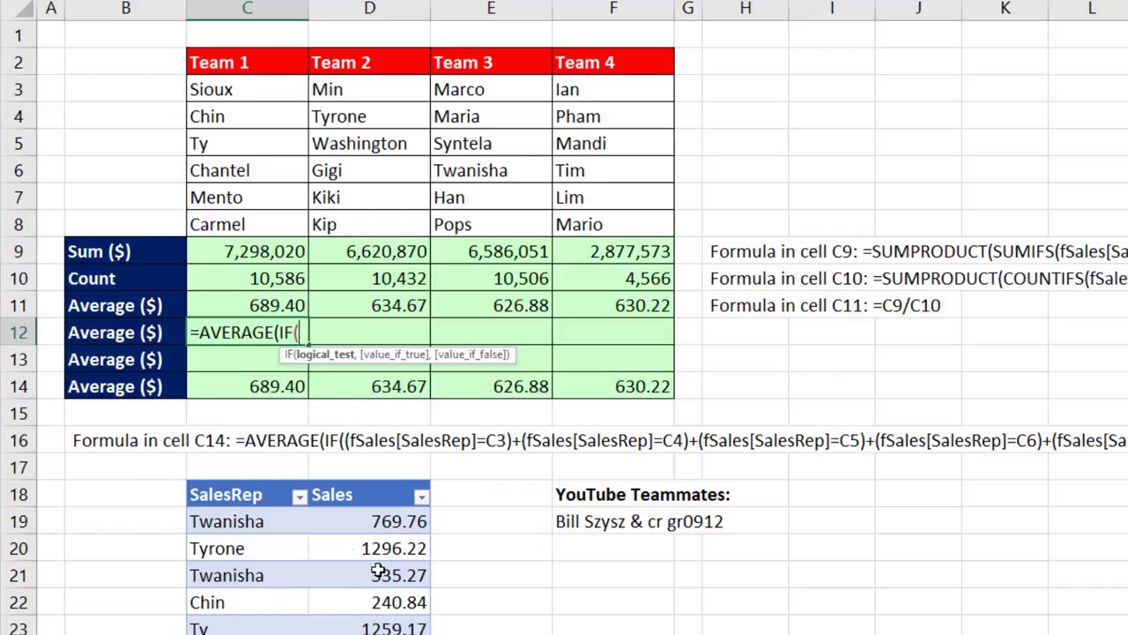
click(242, 482)
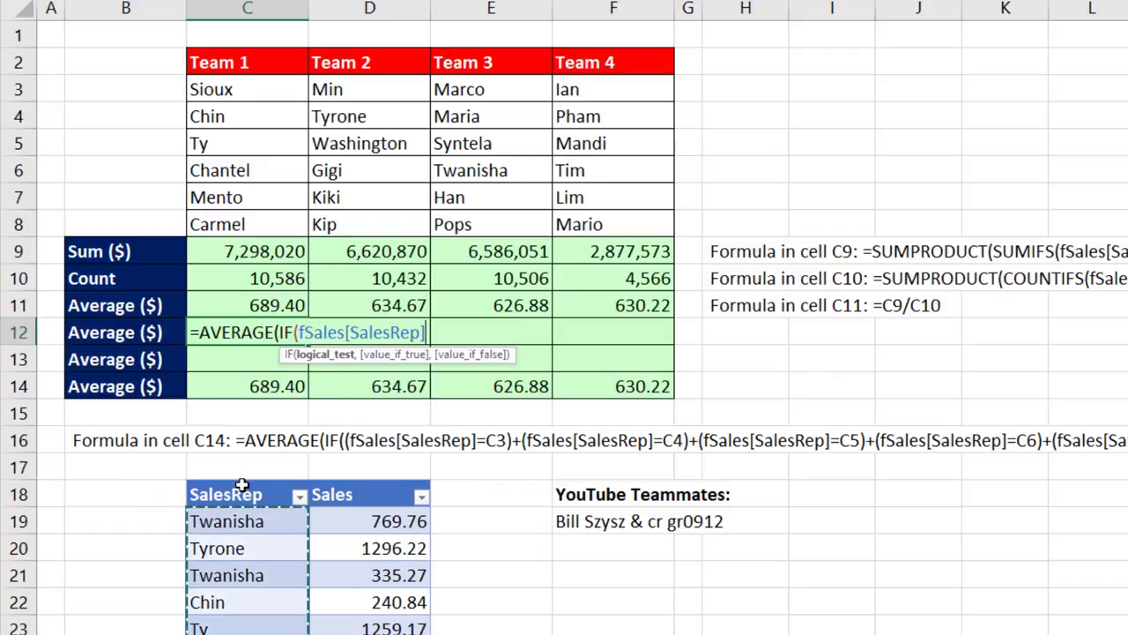
text(=)
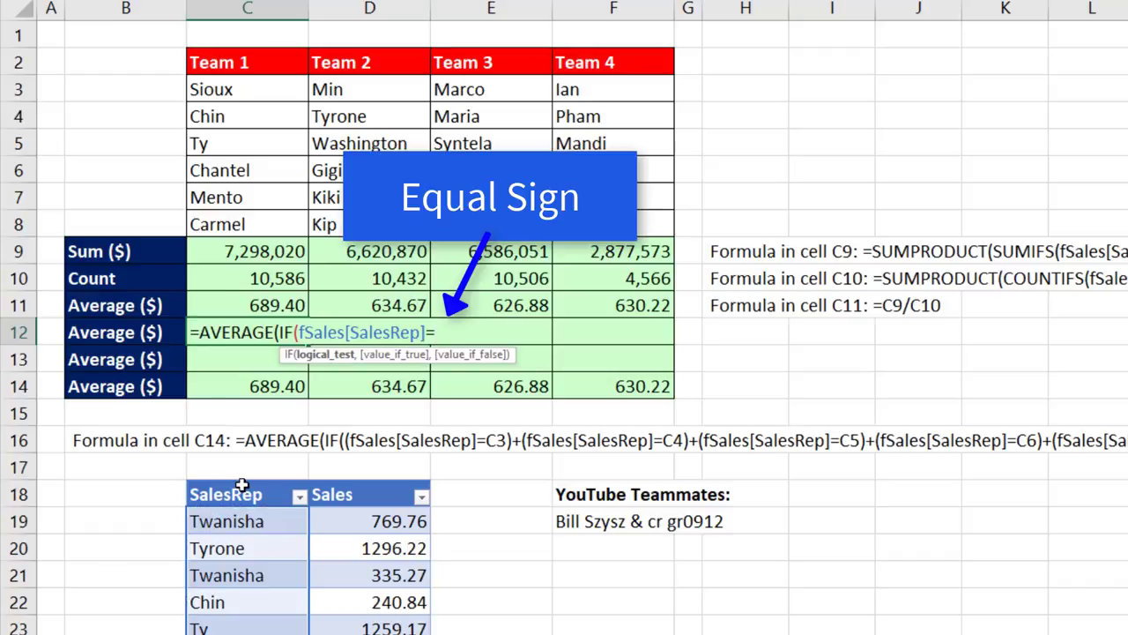
drag(231, 88, 231, 226)
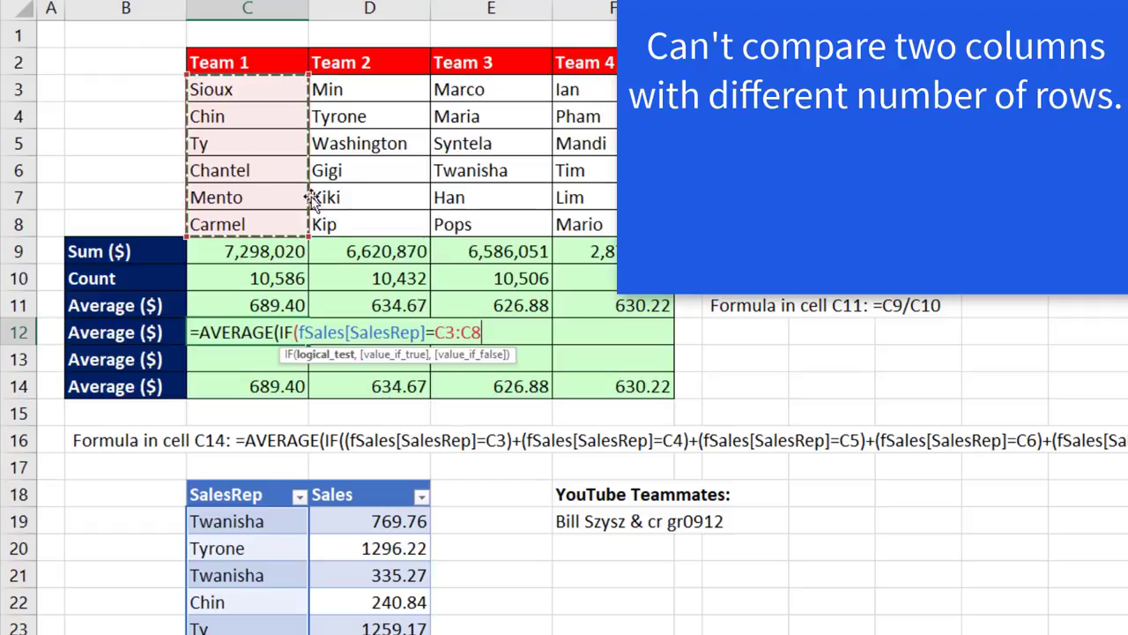
Step: Wrap the C3:C8 range in the C12 logical test in a TRANSPOSE function
click(435, 333)
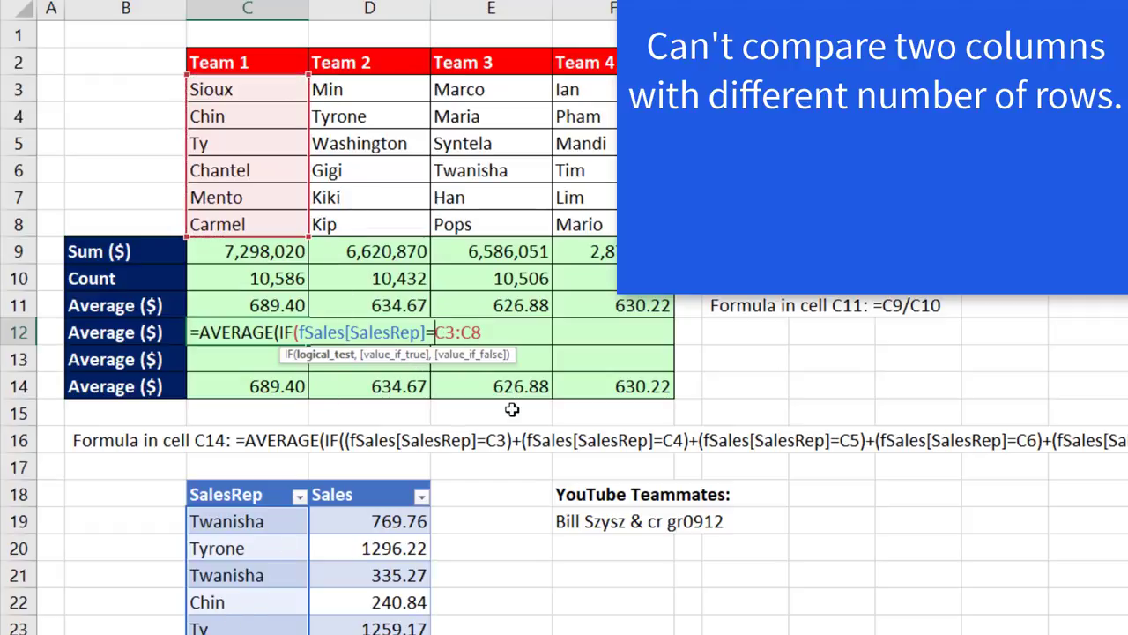
text(tr)
key(Tab)
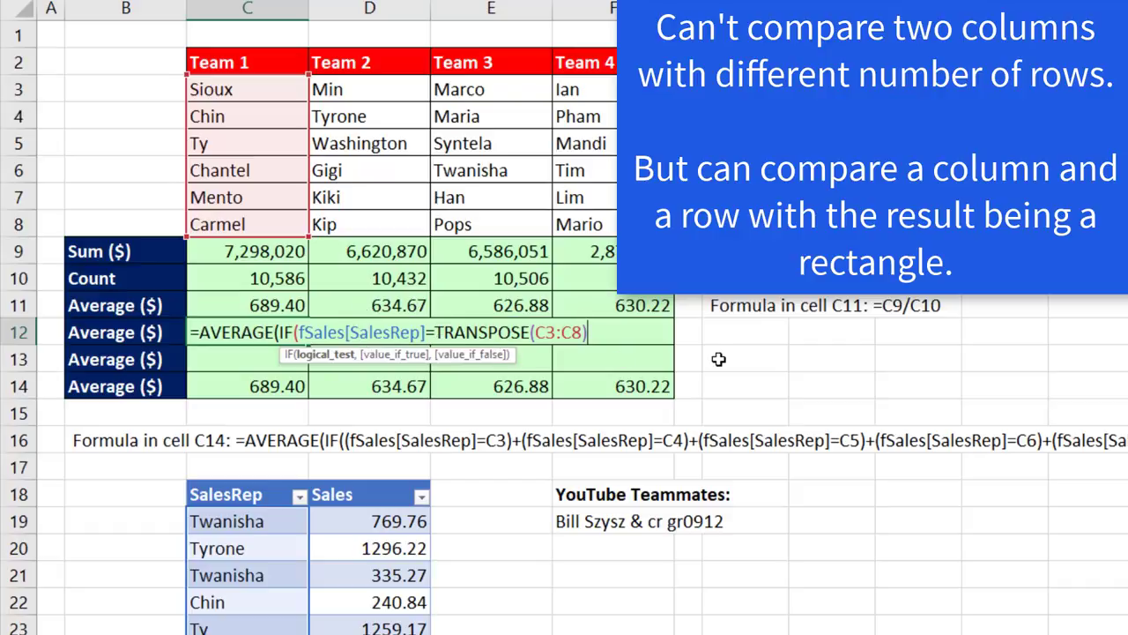
Step: Evaluate the IF function's logical test in place to examine its array, and restore the formula text
click(342, 358)
key(F9)
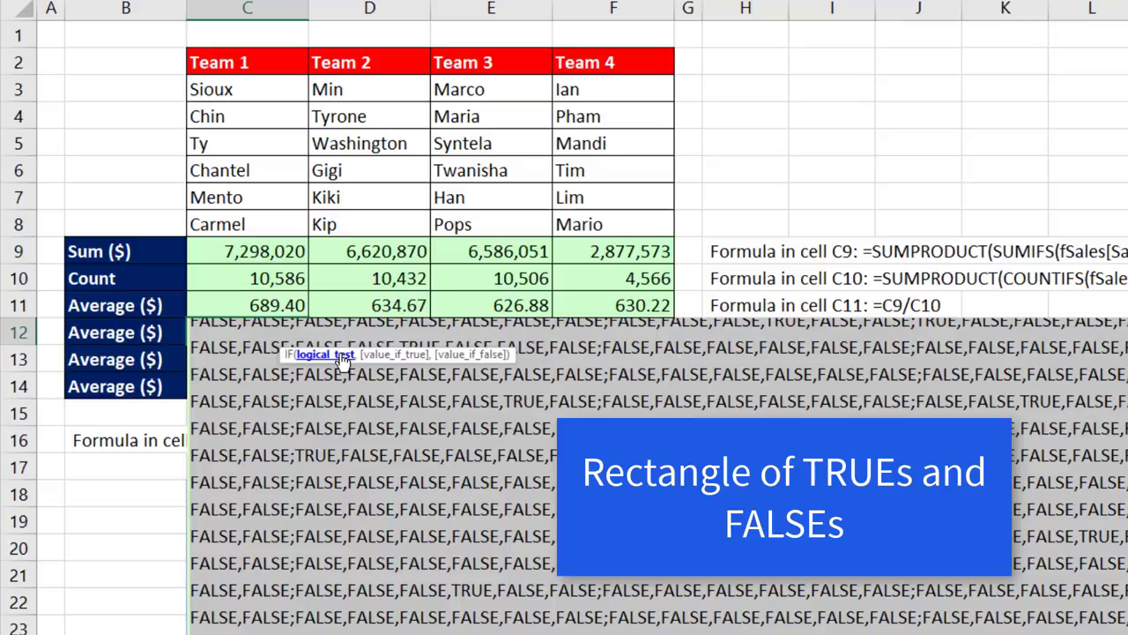
key(ctrl+z)
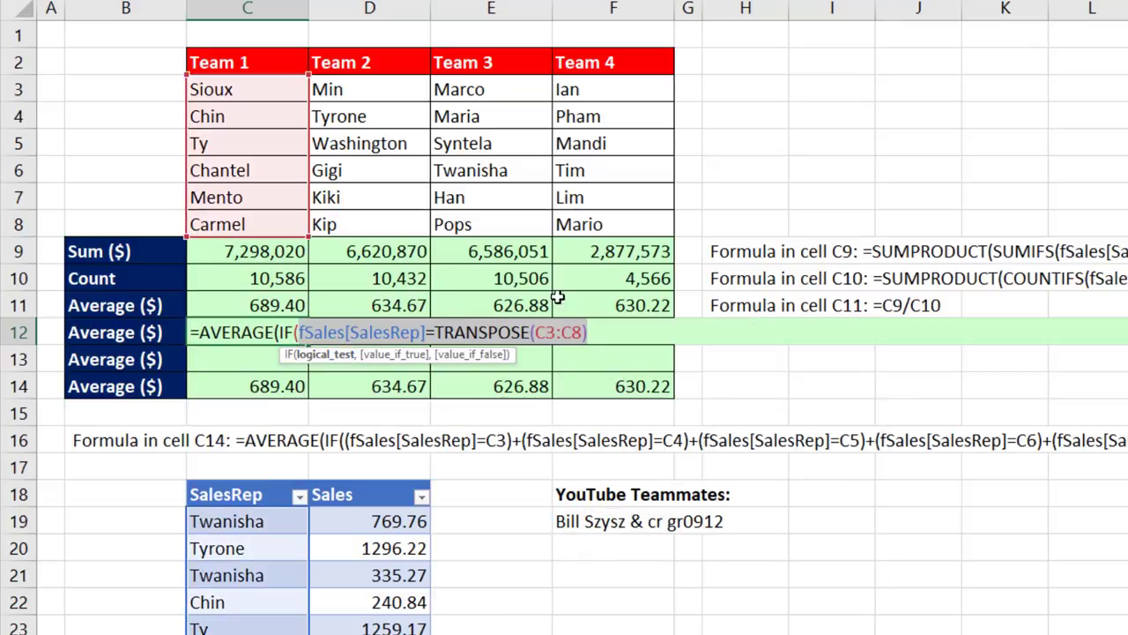
Step: Add fSales[Sales] as the IF function's value if true and close the IF function
click(597, 334)
text(,)
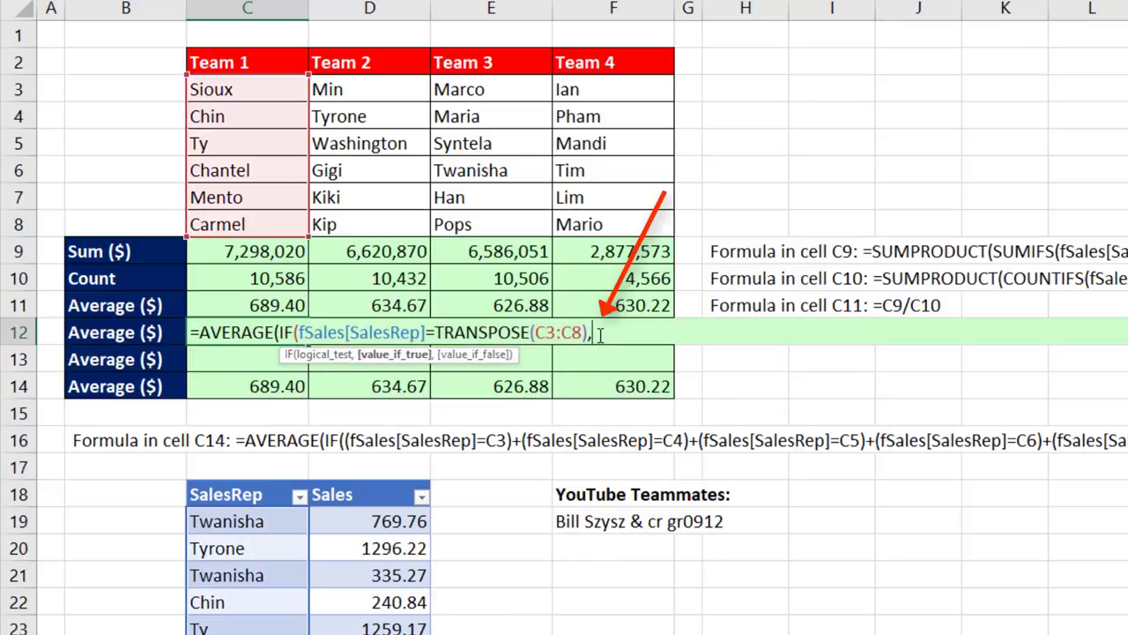
click(379, 484)
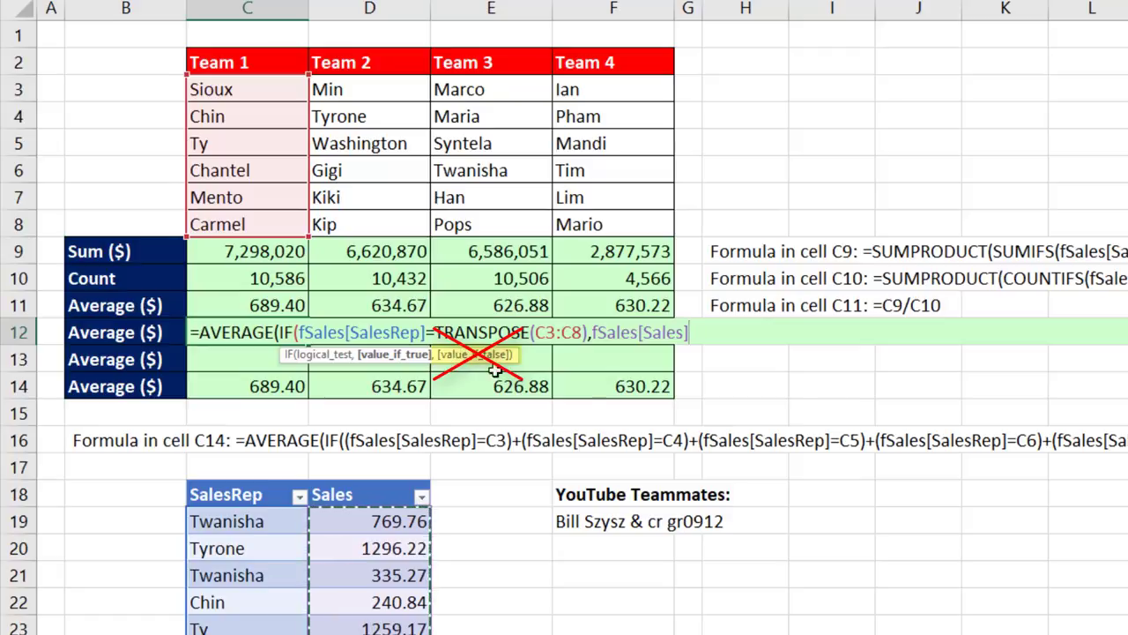
text())
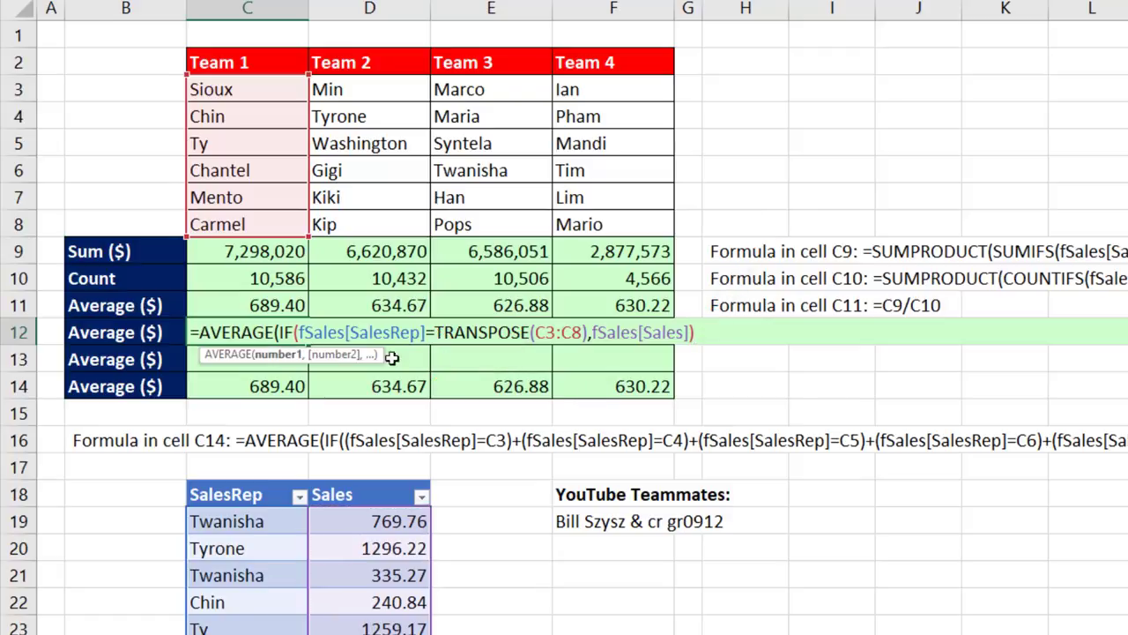
Step: Evaluate AVERAGE's number1 argument in place to examine the array from IF, and restore the formula text
click(266, 353)
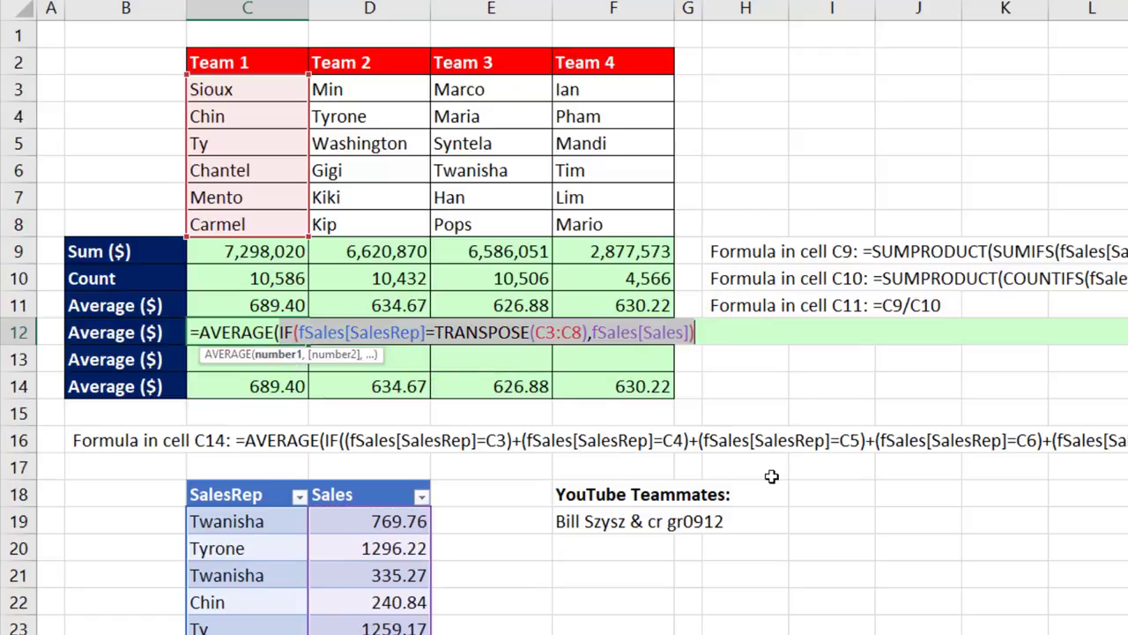
key(F9)
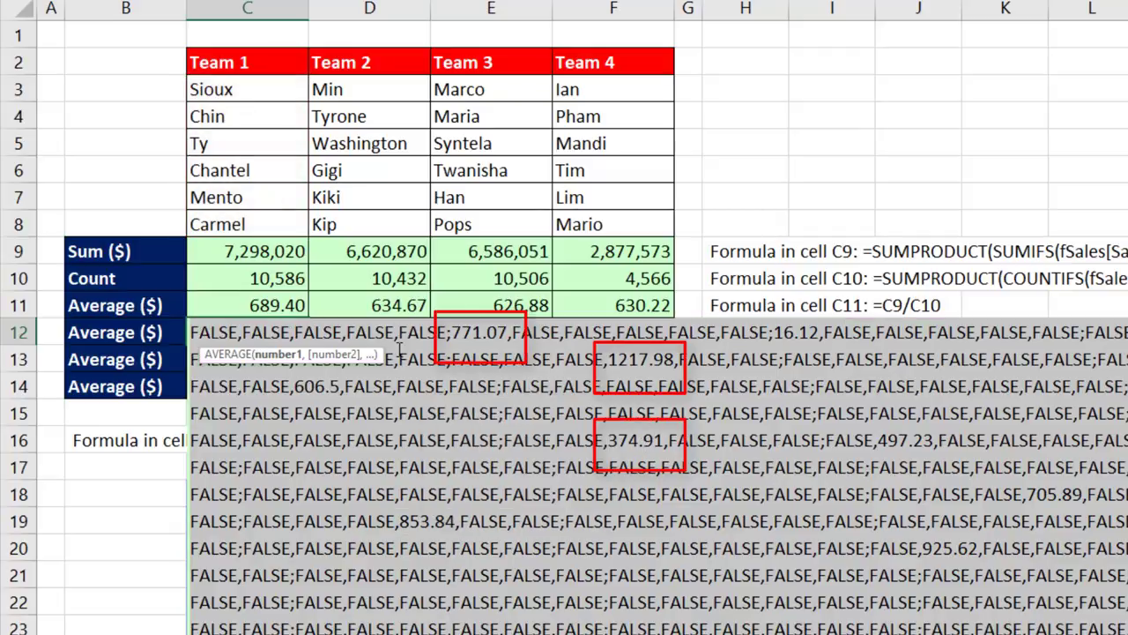
key(ctrl+z)
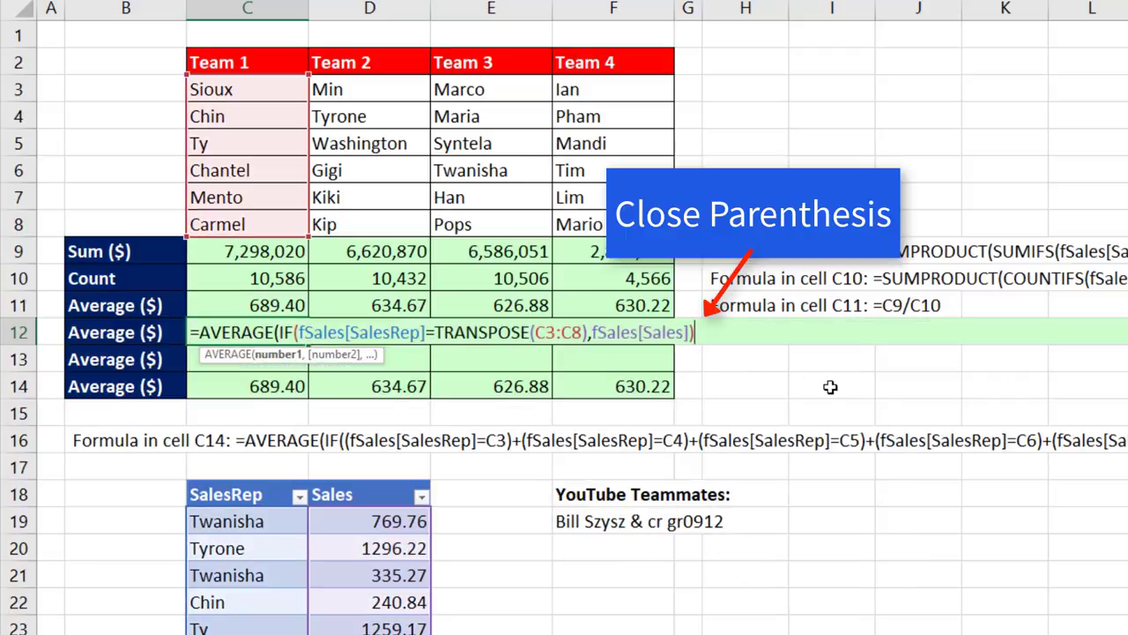
Step: Close the AVERAGE function, enter C12 as a legacy array formula, and re-enter it as a regular formula without curly brackets
text())
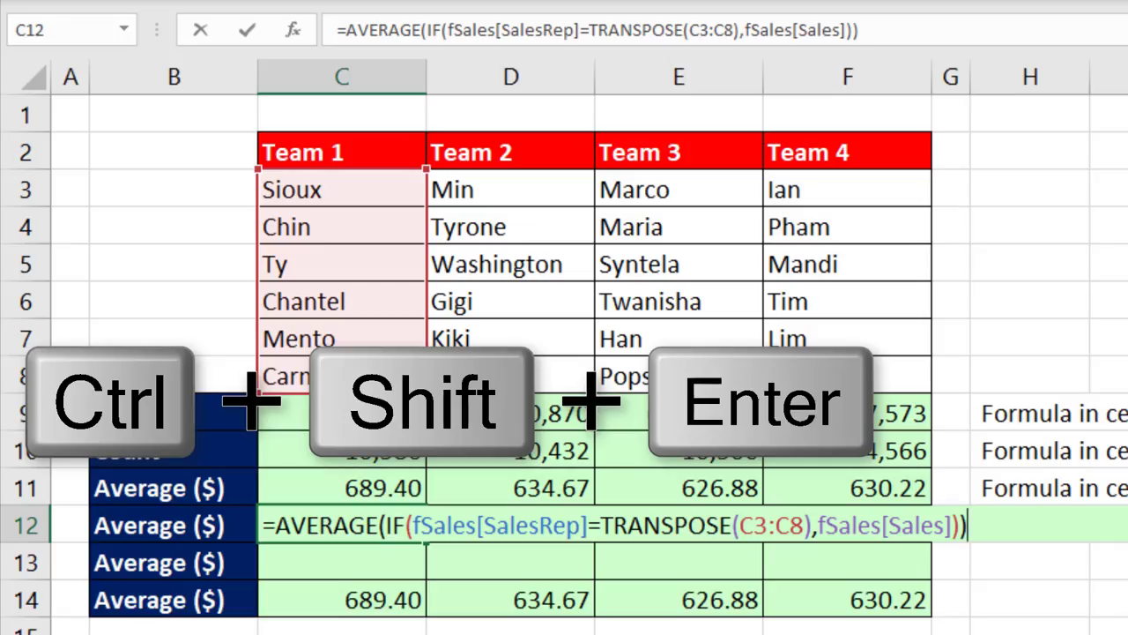
key(ctrl+shift+Return)
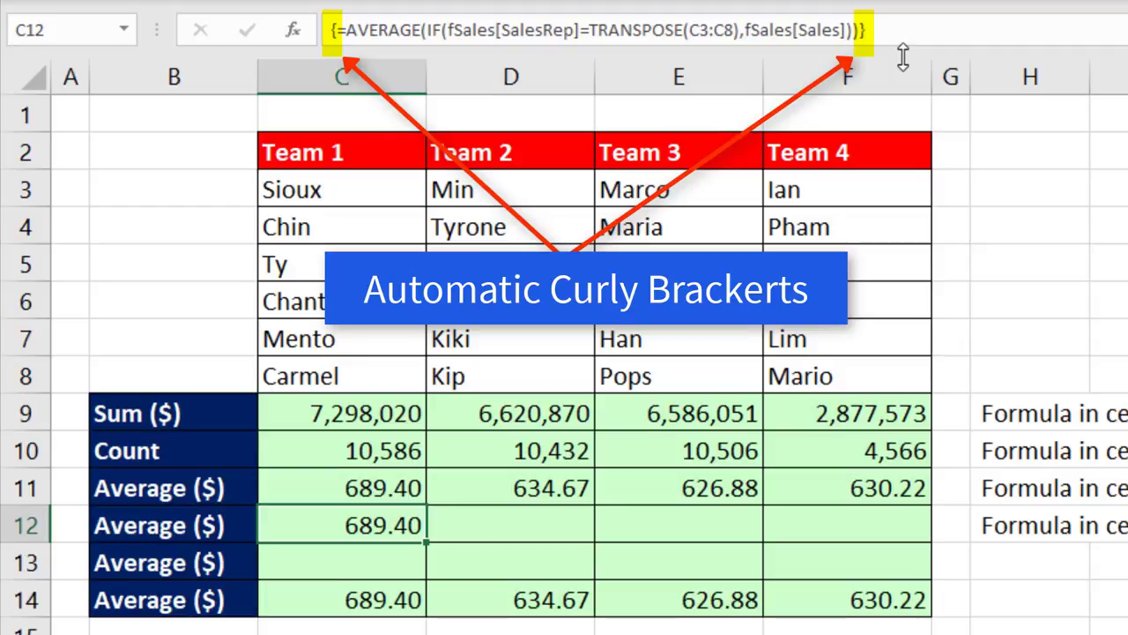
key(F2)
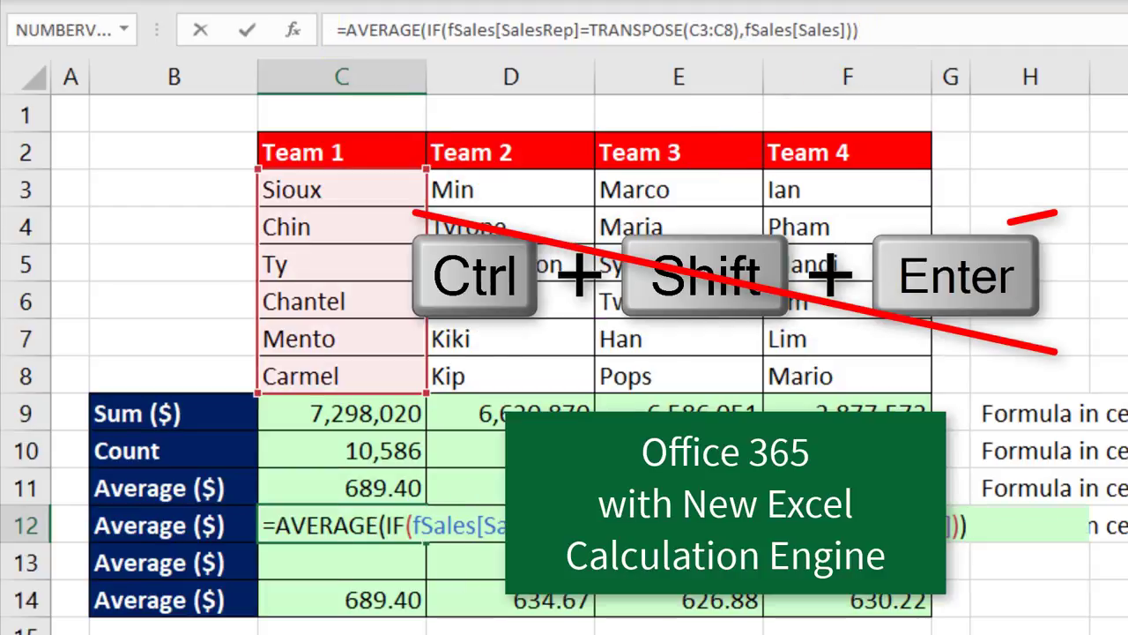
key(ctrl+Return)
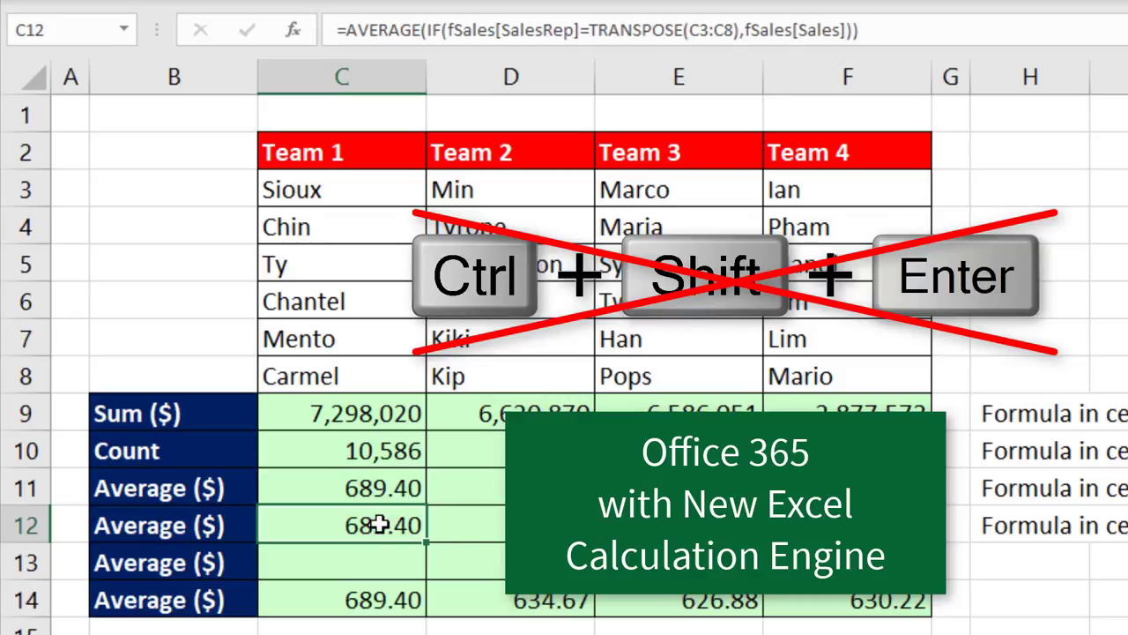
Step: Fill the AVERAGE and IF formula from C12 across to F12
key(shift+Right)
key(shift+Right)
key(shift+Right)
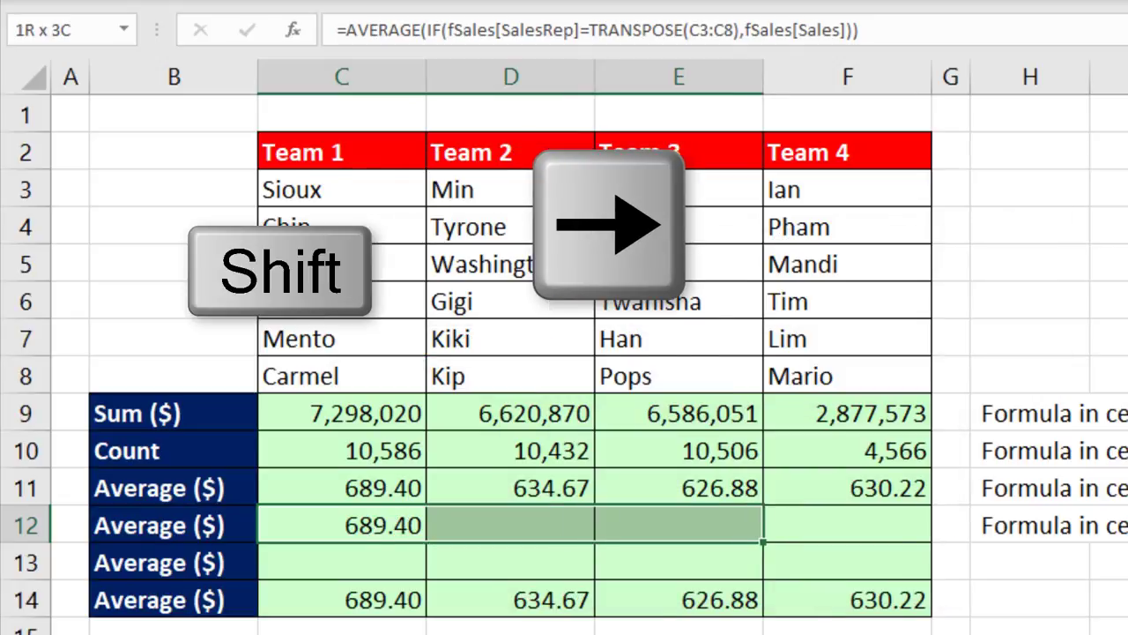
key(ctrl+r)
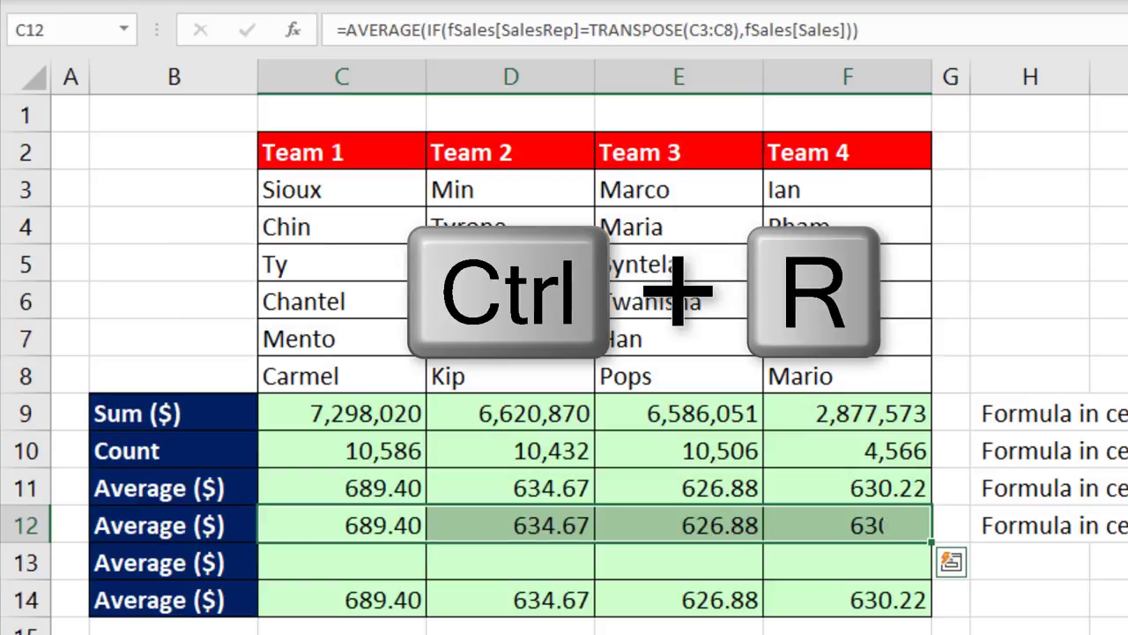
Step: Begin an AVERAGE formula in C13 with a nested FILTER function using fSales[Sales] as its array argument
click(370, 564)
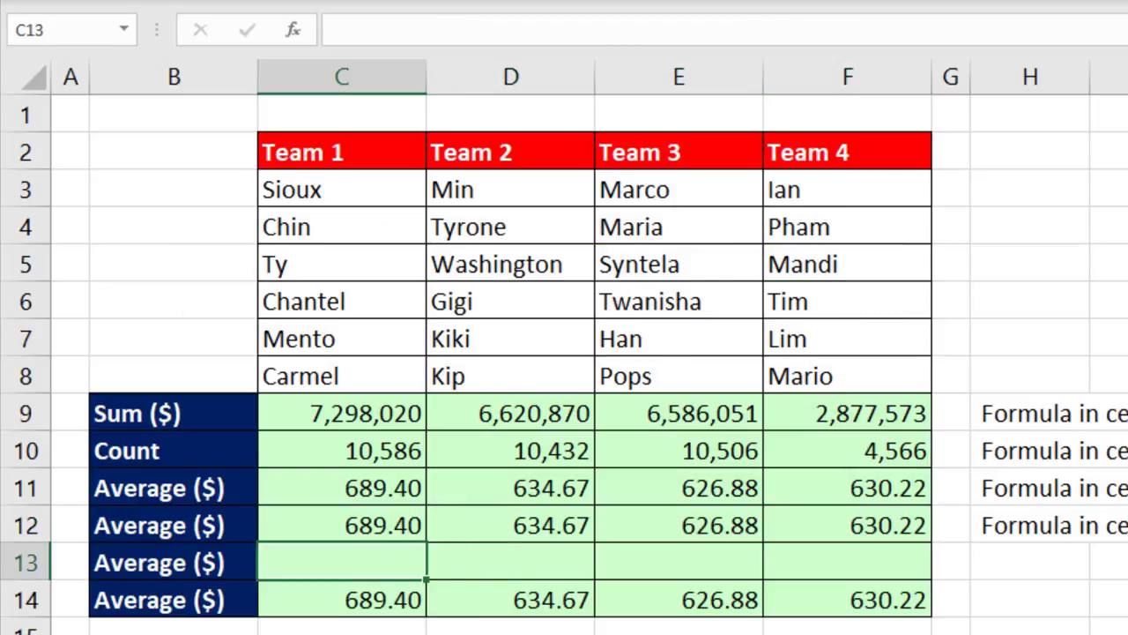
text(=aver)
key(Tab)
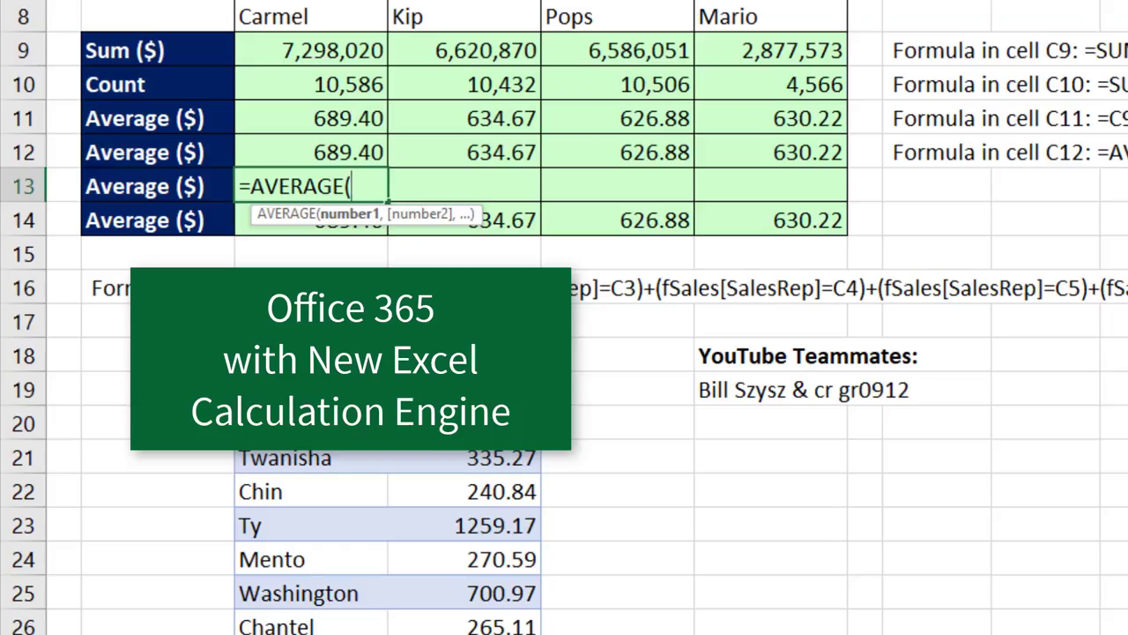
text(fil)
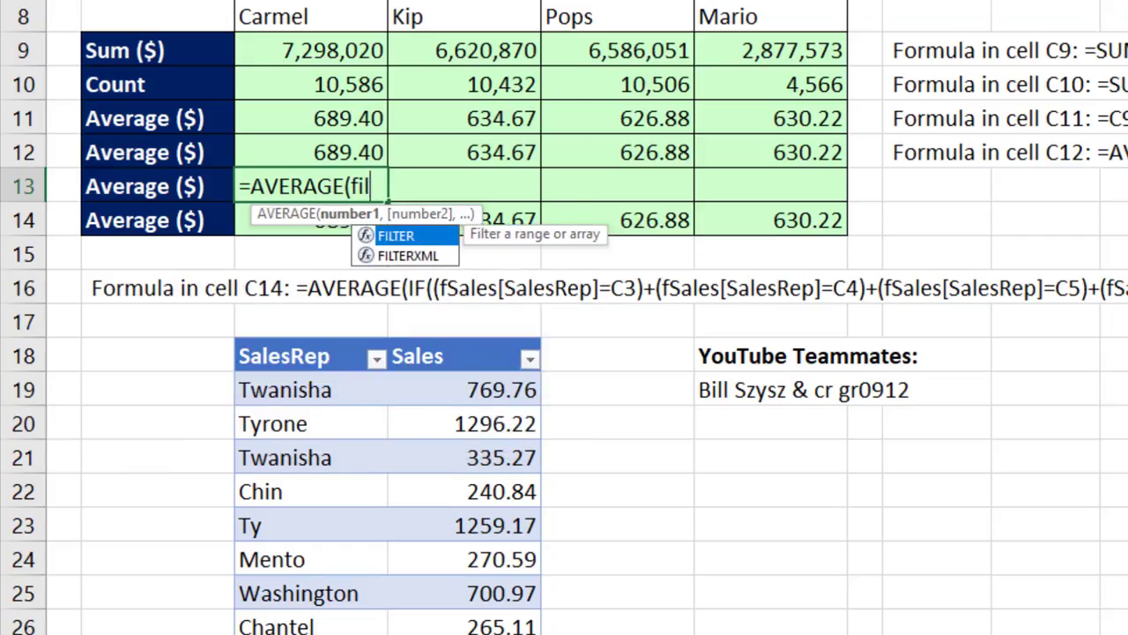
key(Tab)
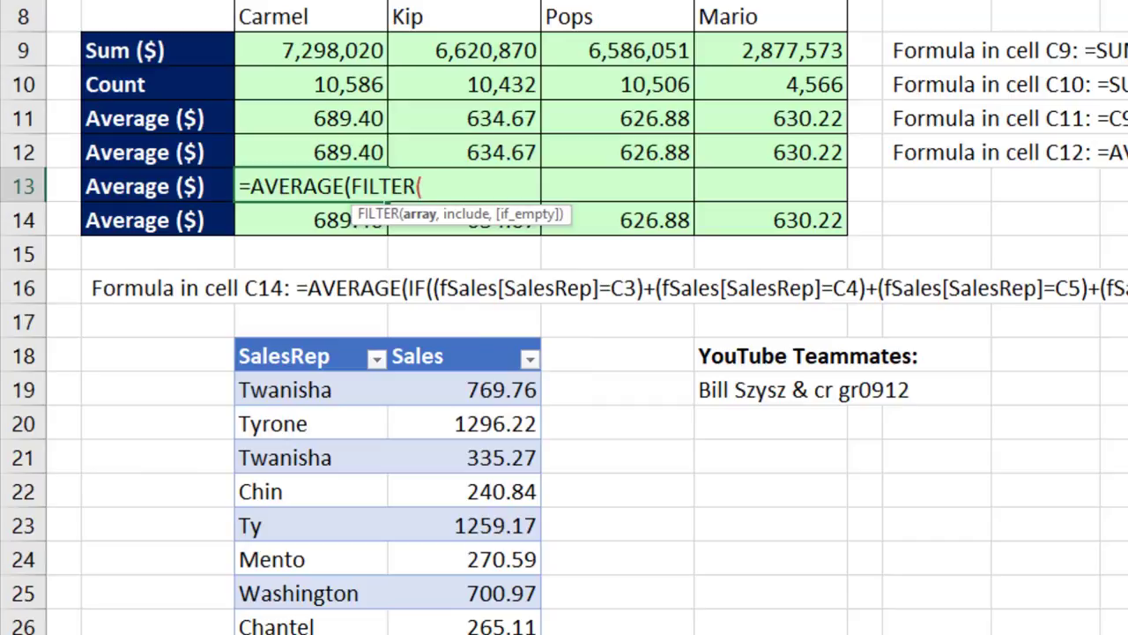
click(473, 344)
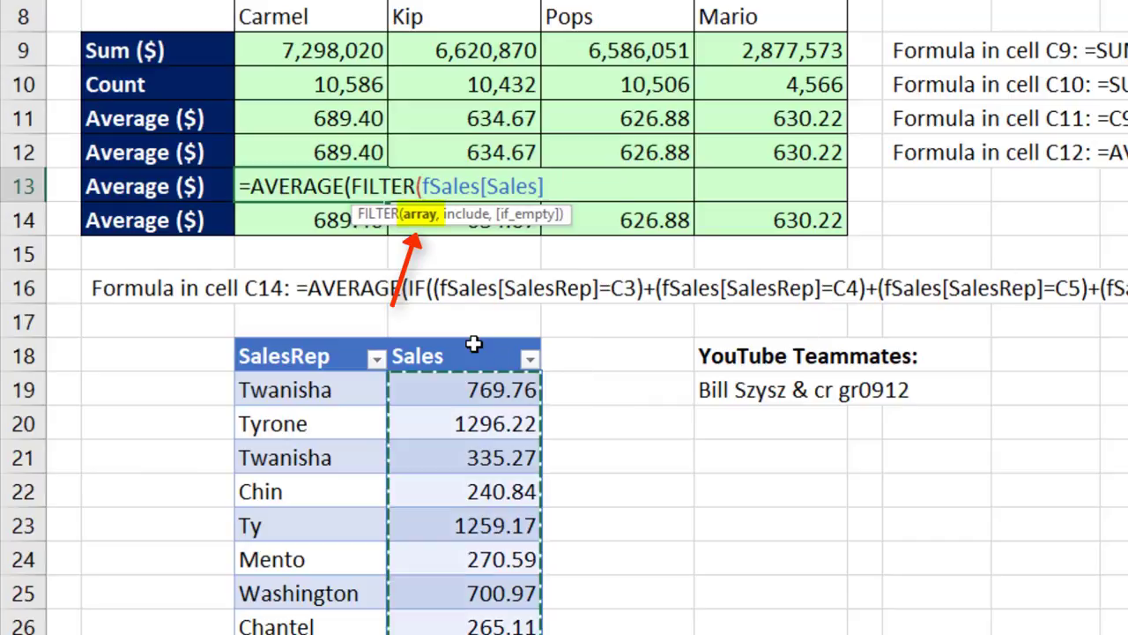
text(,)
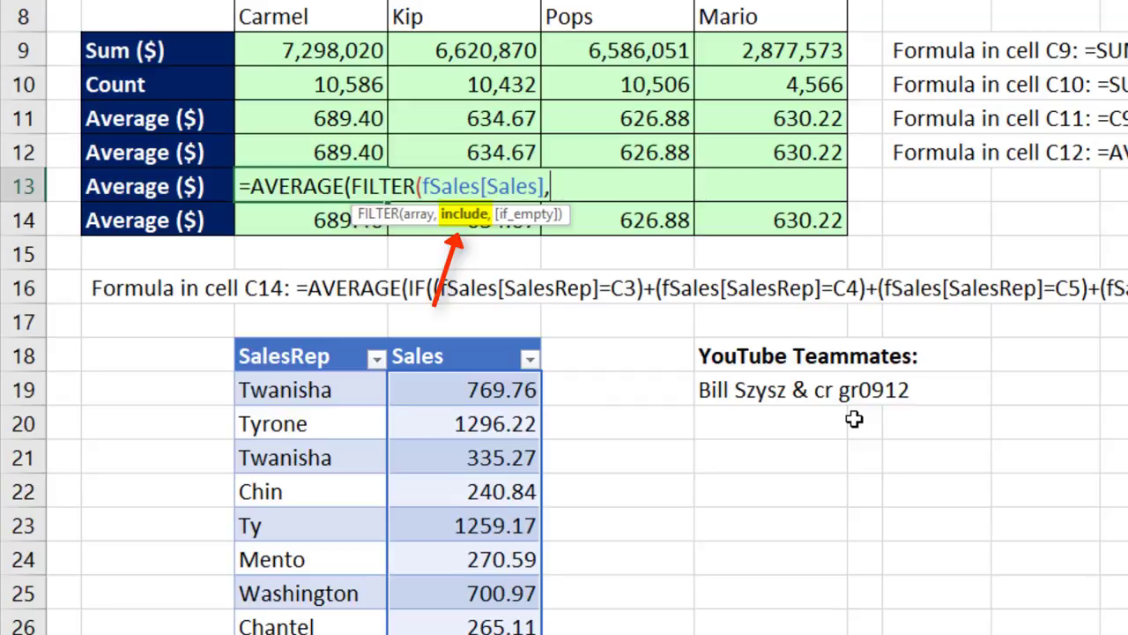
text(m)
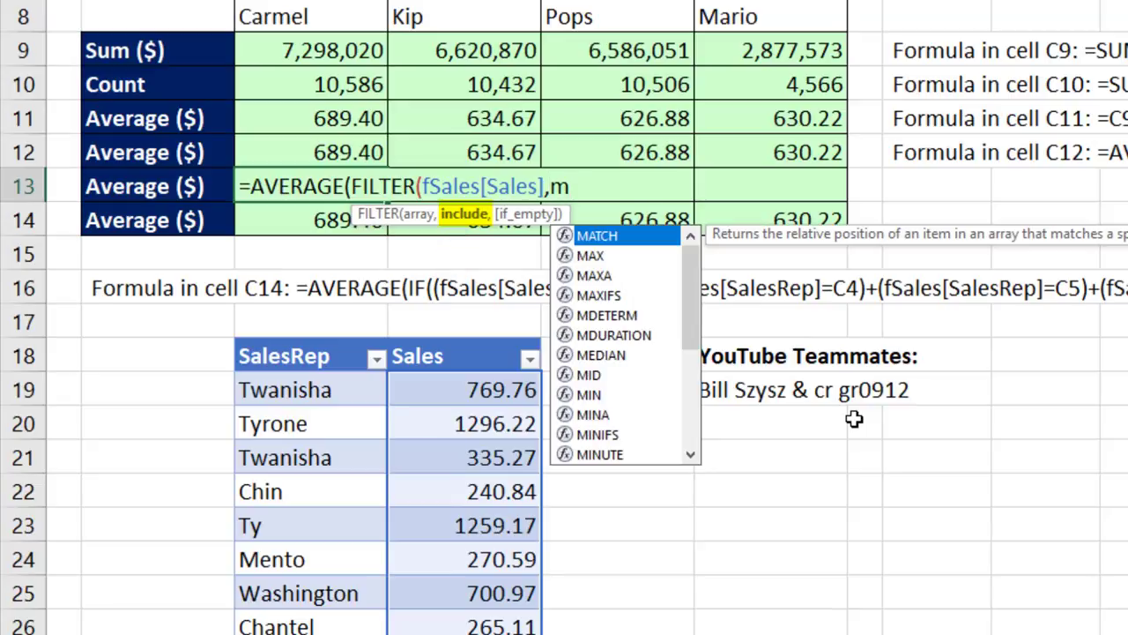
key(Tab)
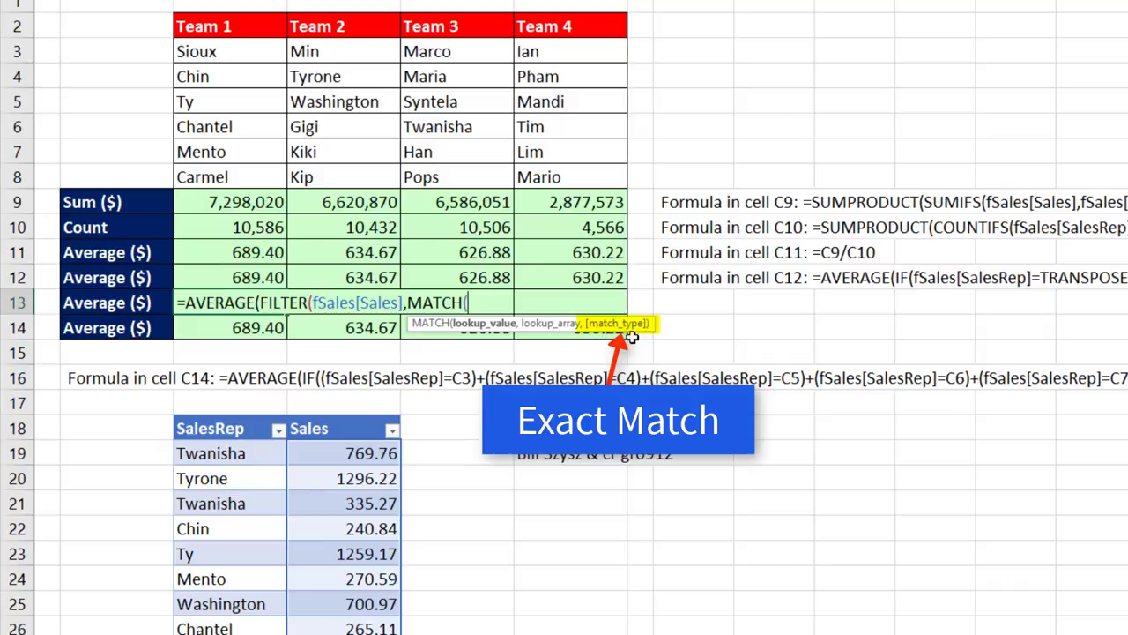
key(BackSpace)
key(BackSpace)
key(BackSpace)
key(BackSpace)
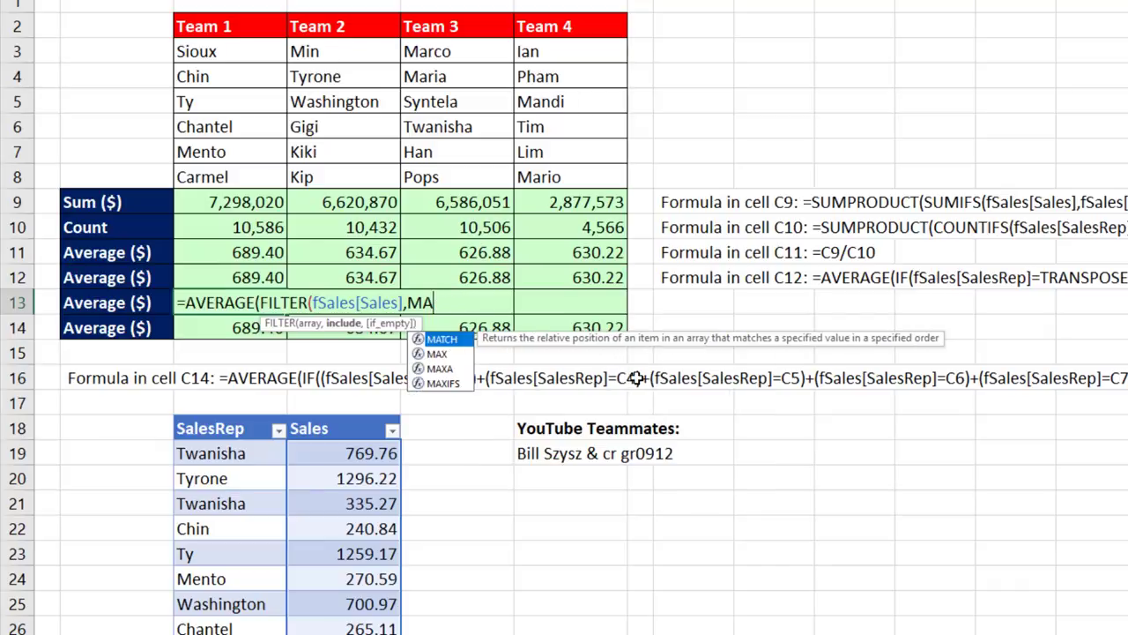
key(BackSpace)
key(BackSpace)
Step: Add XMATCH as FILTER's include argument, looking up fSales[SalesRep] in C3:C8, and close the XMATCH function
text(xm)
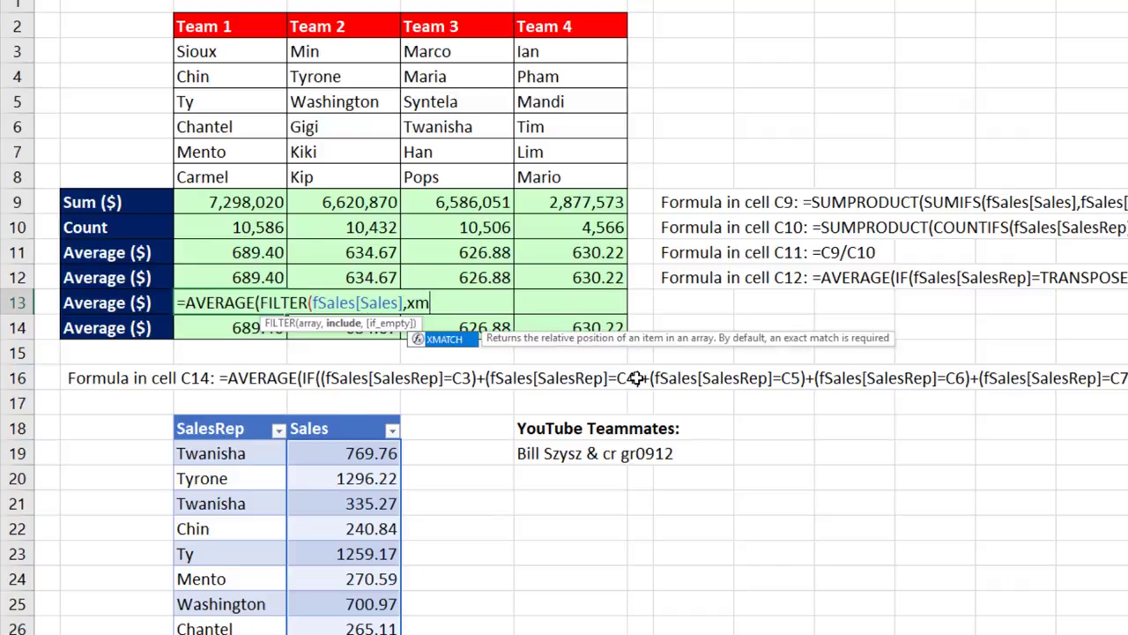
key(Tab)
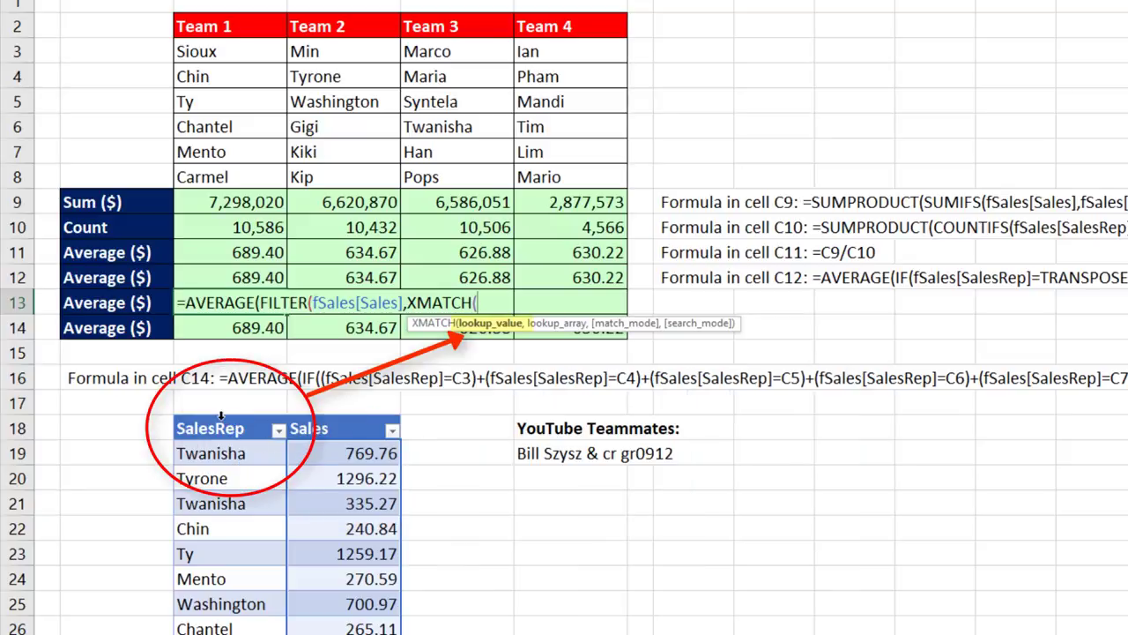
click(220, 415)
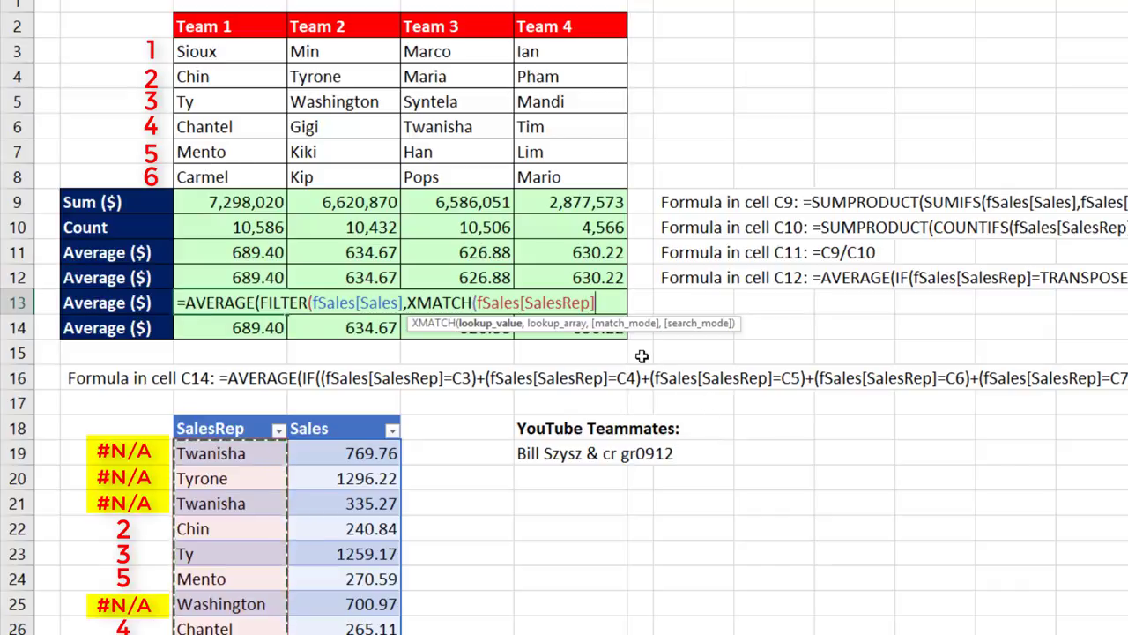
text(,)
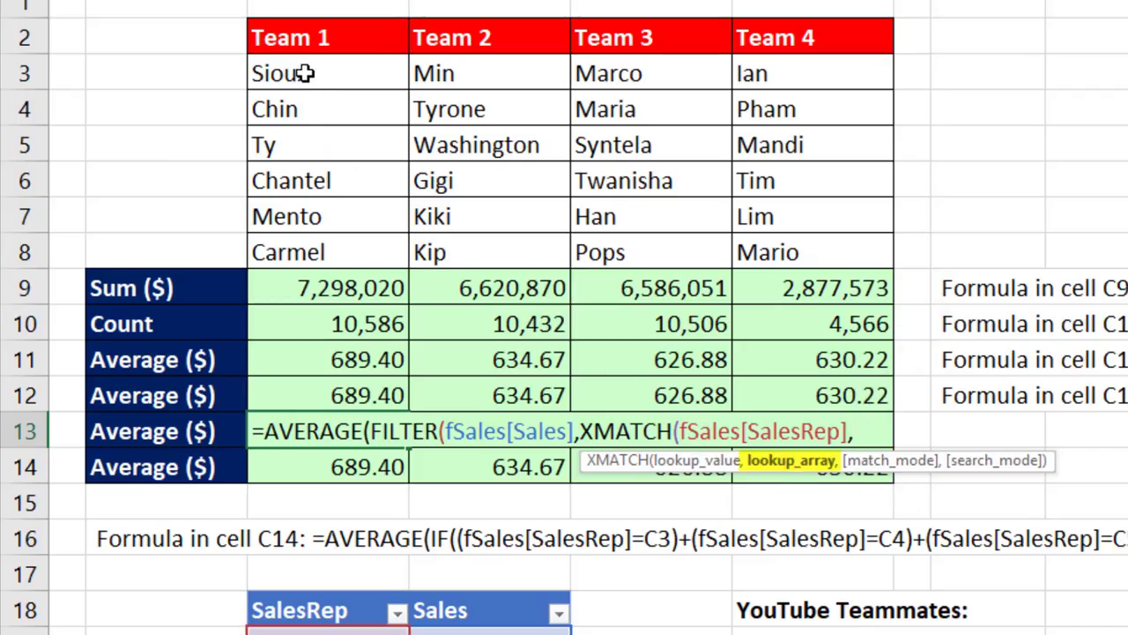
drag(304, 74, 304, 251)
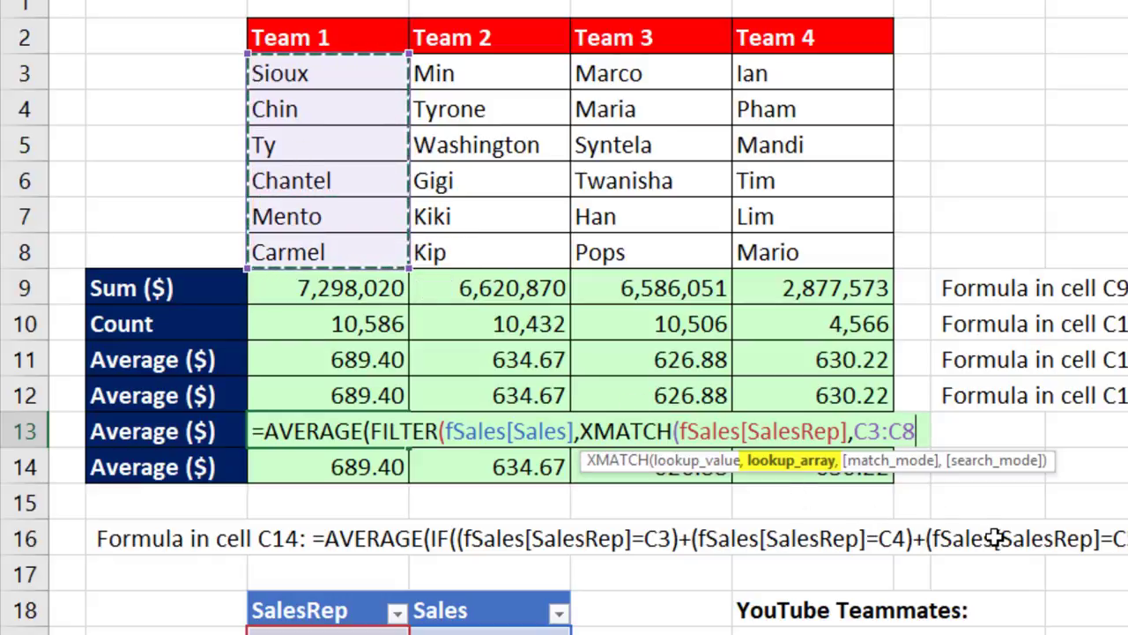
text())
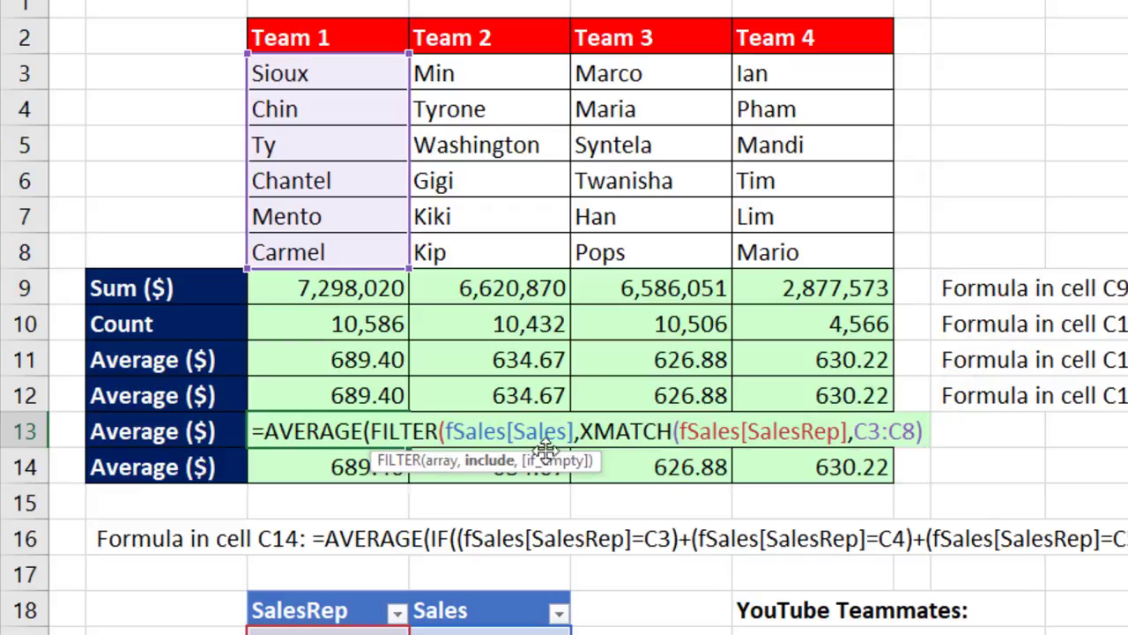
Step: Evaluate the XMATCH include argument in place to examine its array of positions, and restore the formula text
click(487, 460)
key(F9)
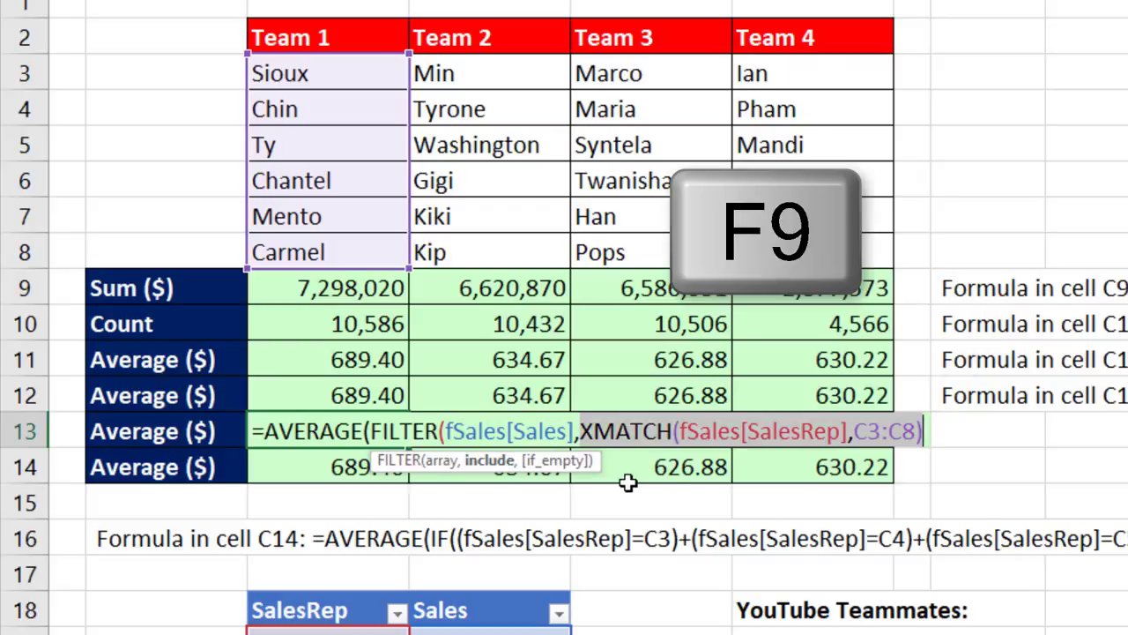
drag(588, 460, 626, 535)
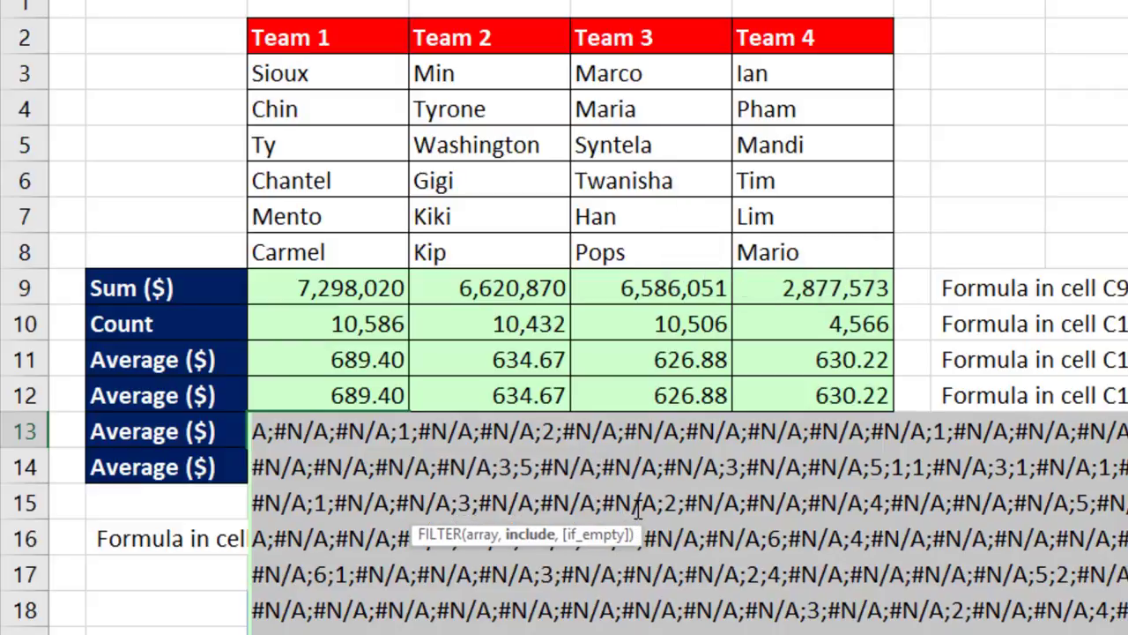
key(ctrl+z)
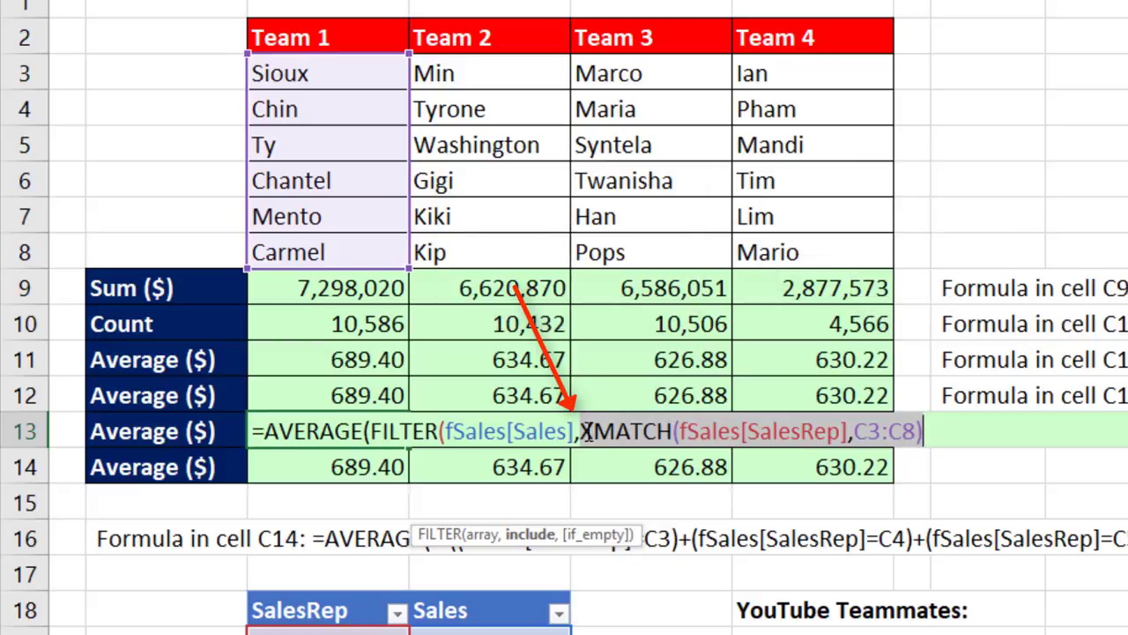
Step: Wrap the XMATCH function inside FILTER's include argument in an ISNUMBER function
text(isnu)
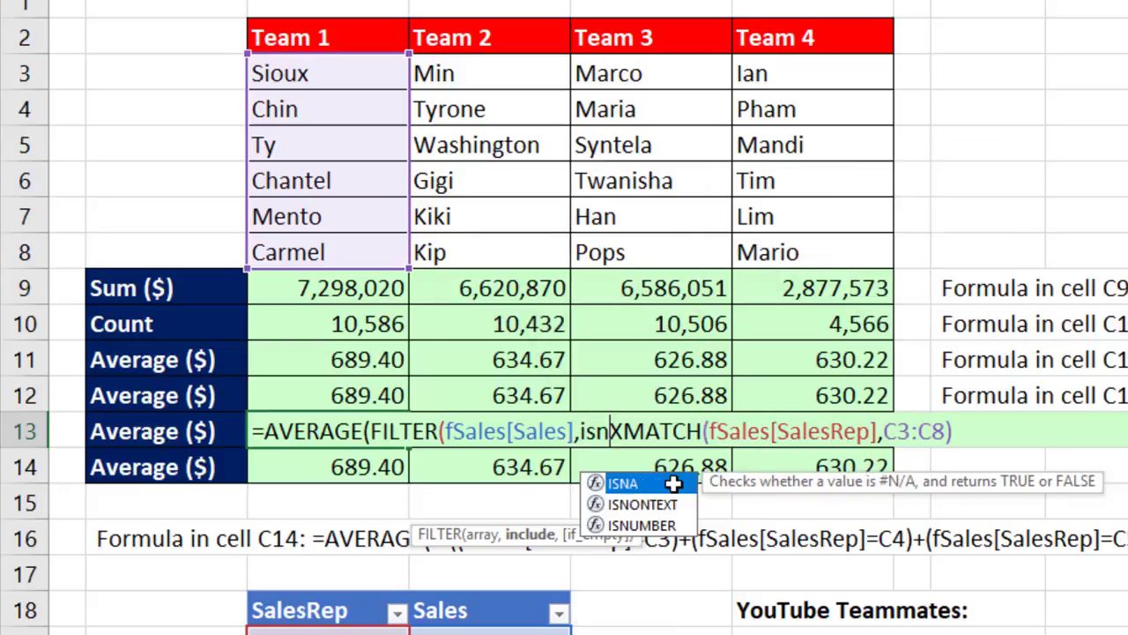
key(Tab)
click(1063, 431)
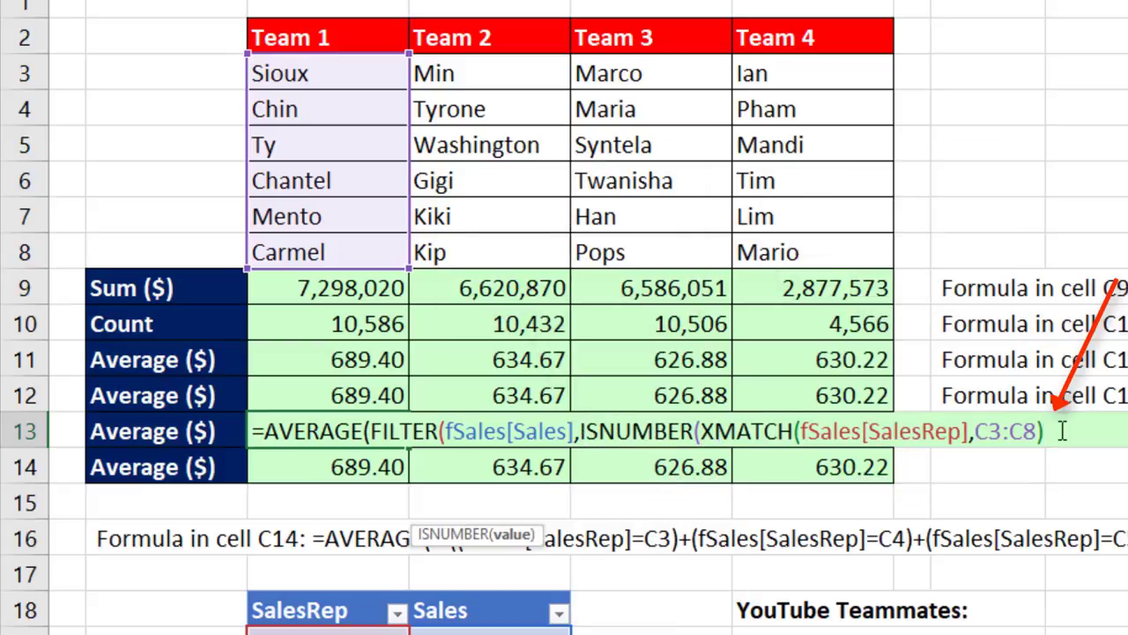
text())
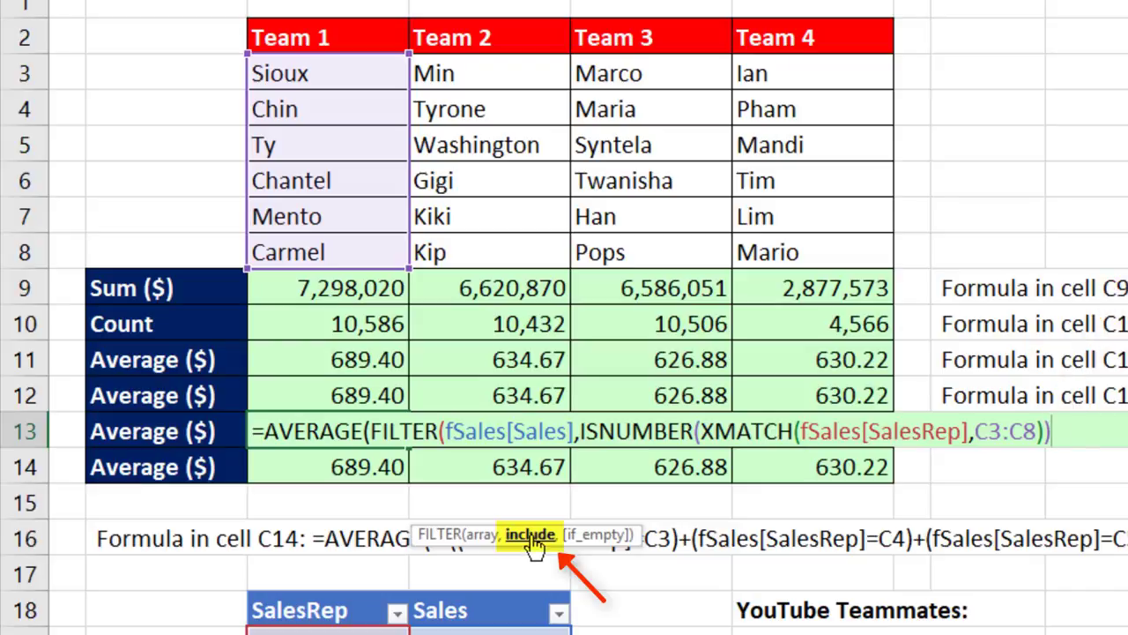
Step: Evaluate the ISNUMBER and XMATCH include argument in place to examine its logical array, and restore the formula text
key(ctrl+shift+Left)
key(ctrl+shift+Left)
key(ctrl+shift+Left)
key(ctrl+shift+Left)
key(ctrl+shift+Left)
key(ctrl+shift+Left)
key(ctrl+shift+Left)
key(ctrl+shift+Left)
key(F9)
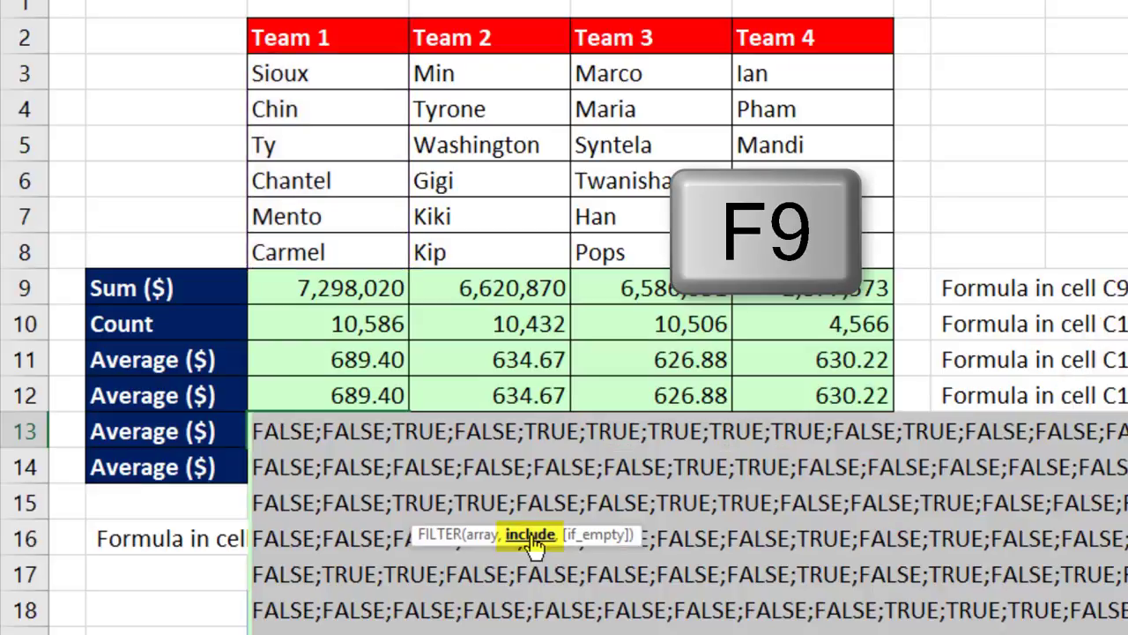
key(ctrl+z)
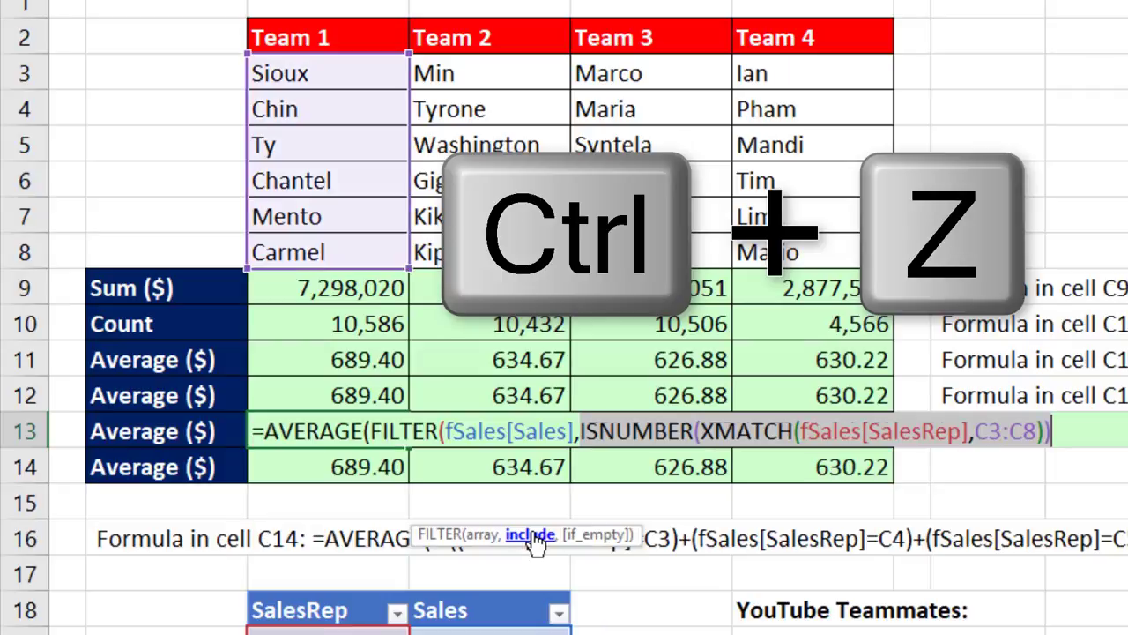
Step: Close the FILTER and AVERAGE functions and enter the formula in C13, keeping the cell selected
key(Right)
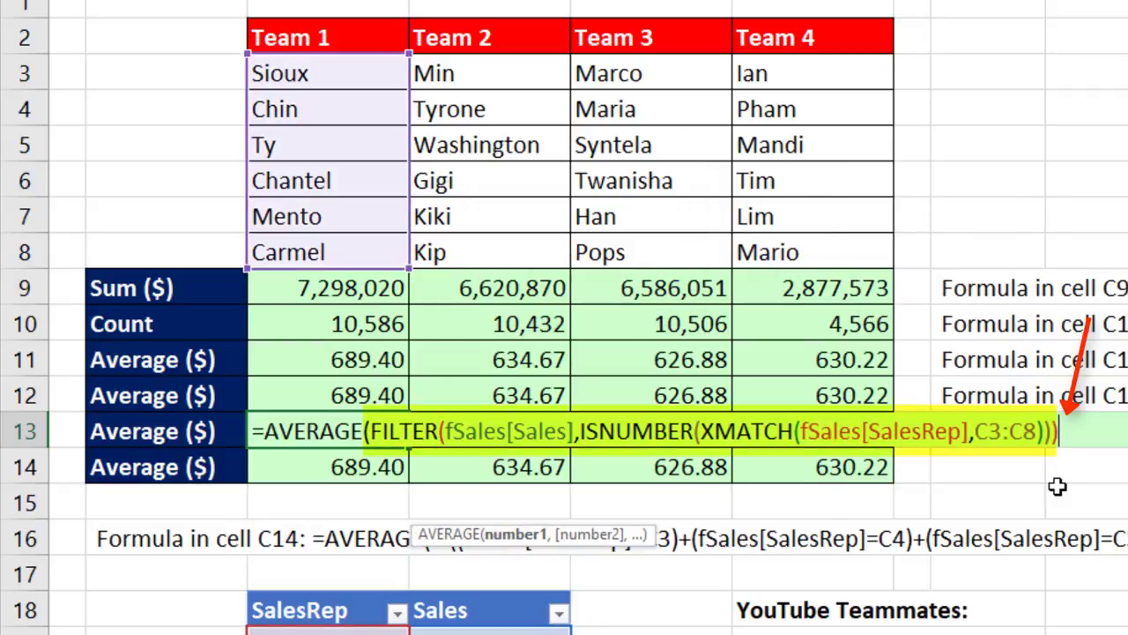
text())
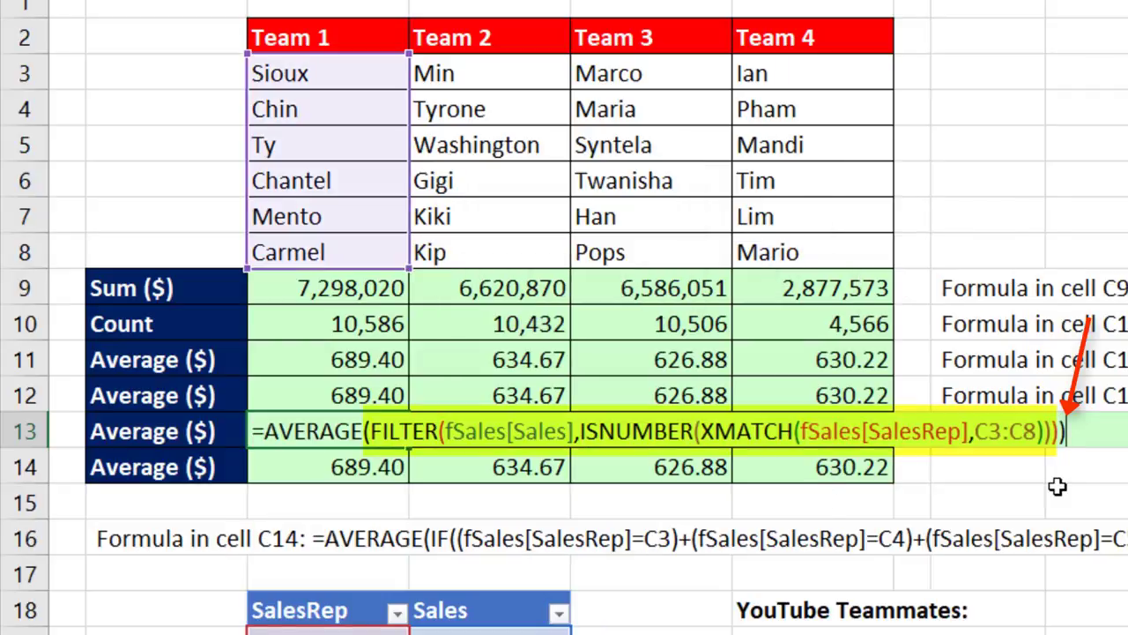
key(ctrl+Return)
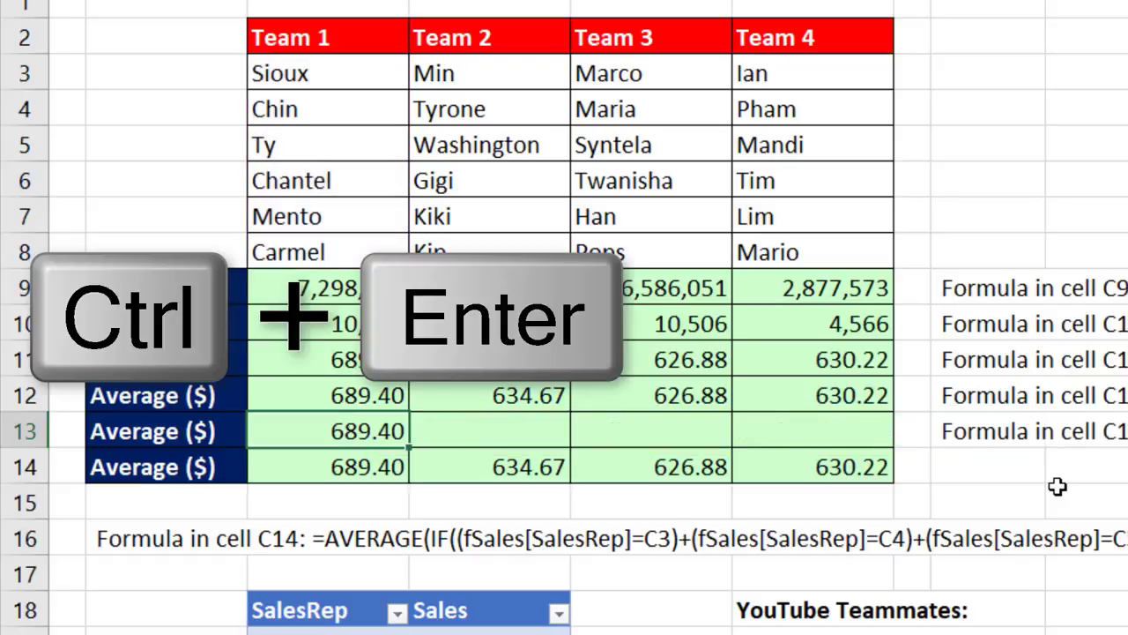
Step: Populate C13:F13 with the AVERAGE, FILTER, ISNUMBER and XMATCH formula from C13
drag(370, 431, 780, 444)
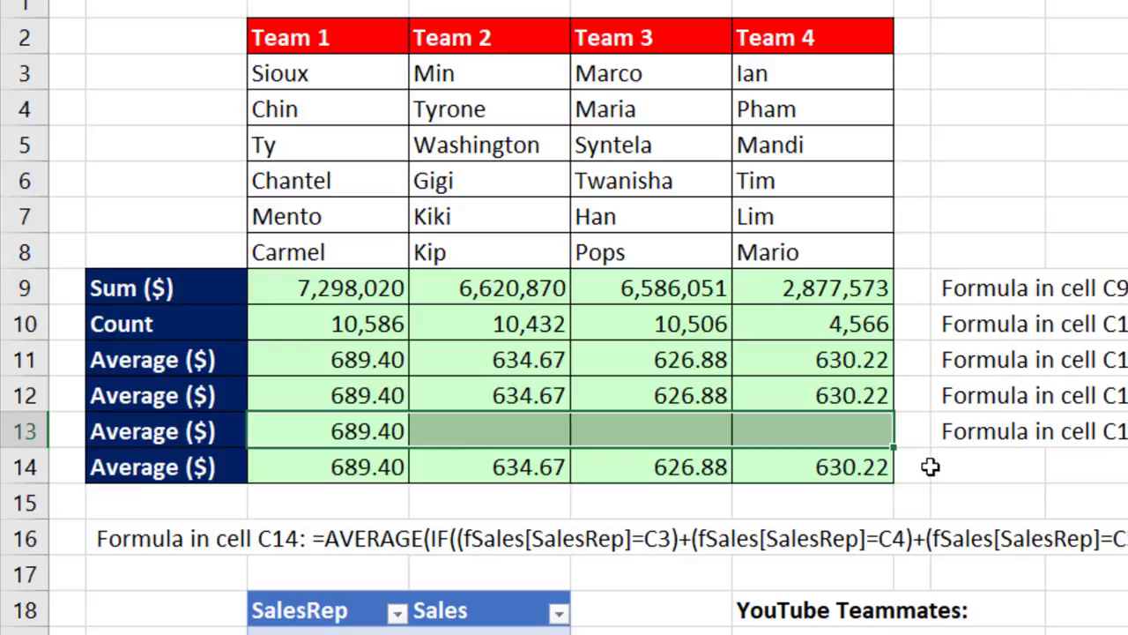
key(F2)
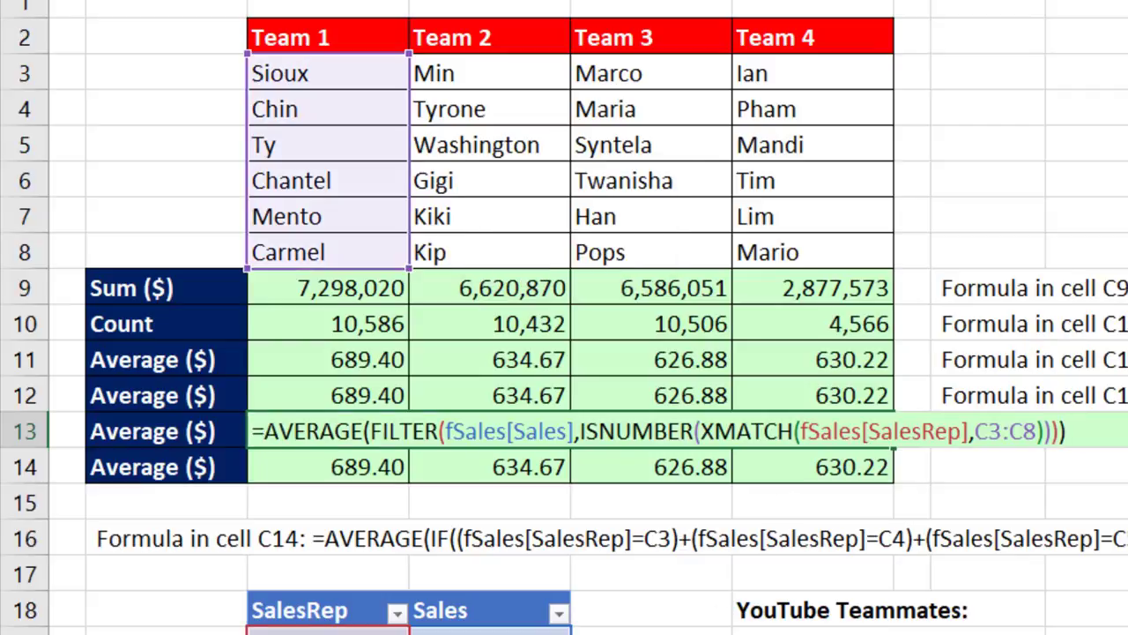
key(ctrl+Return)
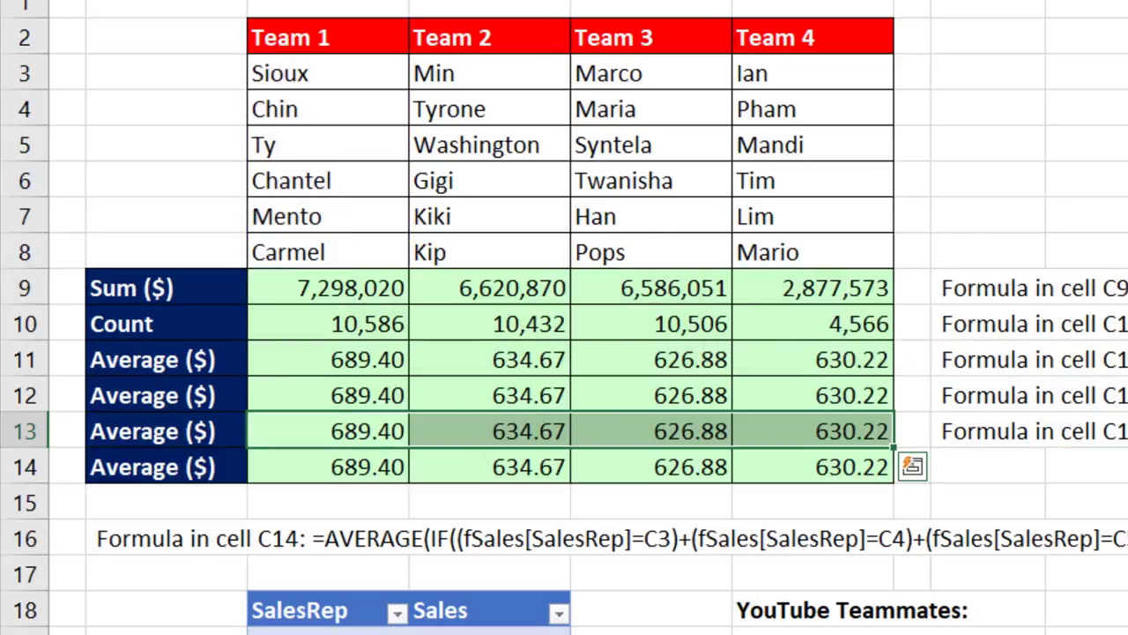
Step: Review the Team 1 formulas for the sum, count and averages from C9 down to C13 in edit mode
double_click(327, 288)
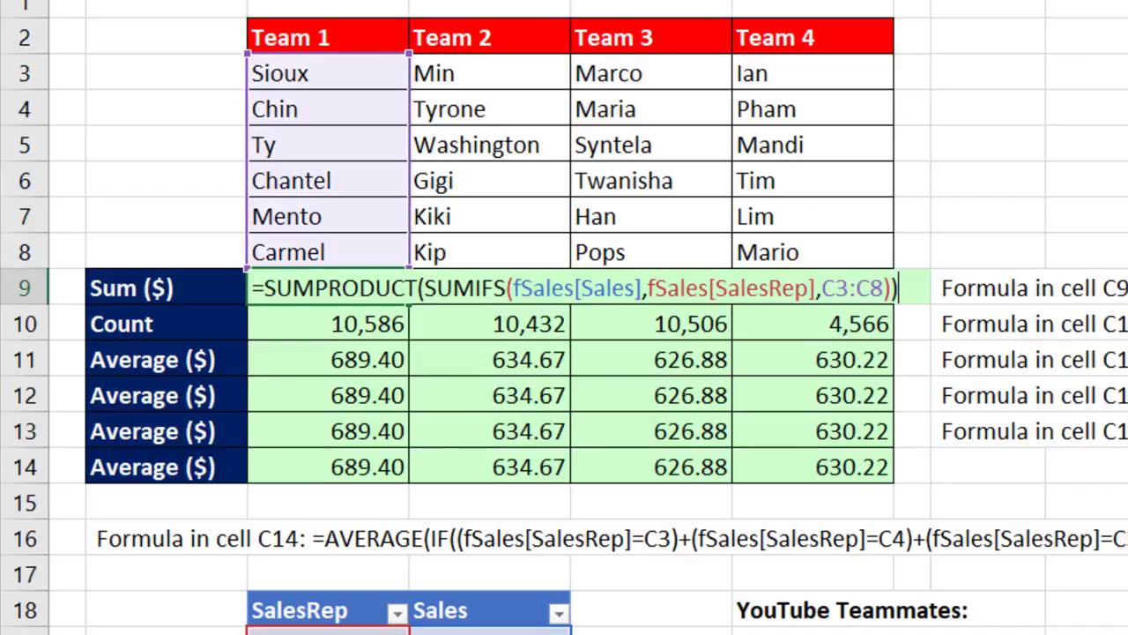
key(Return)
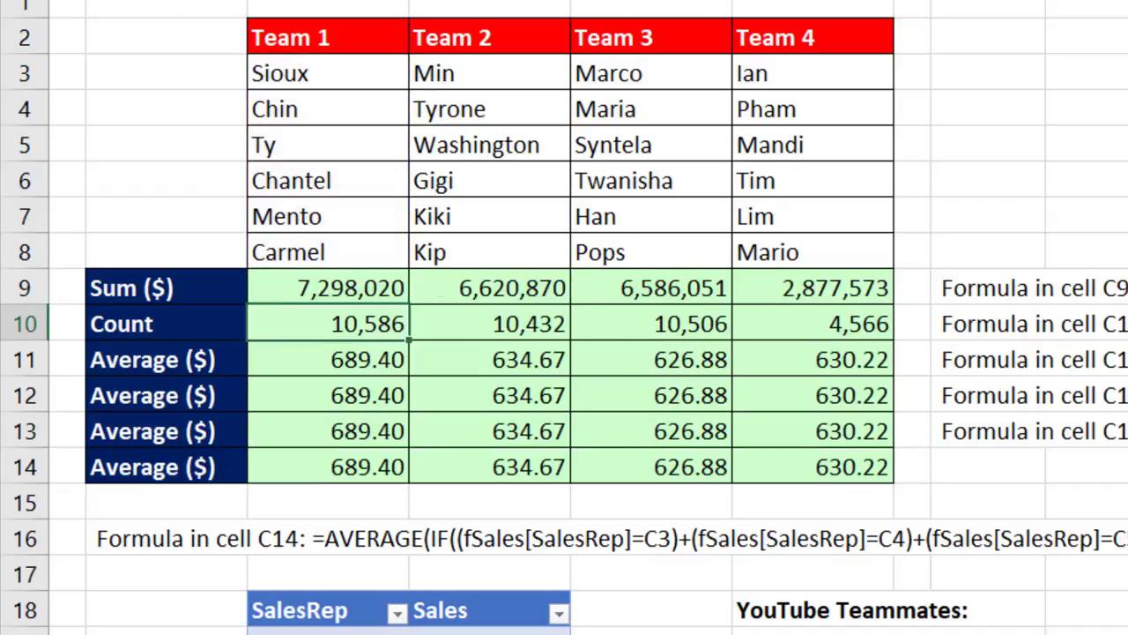
key(F2)
key(Return)
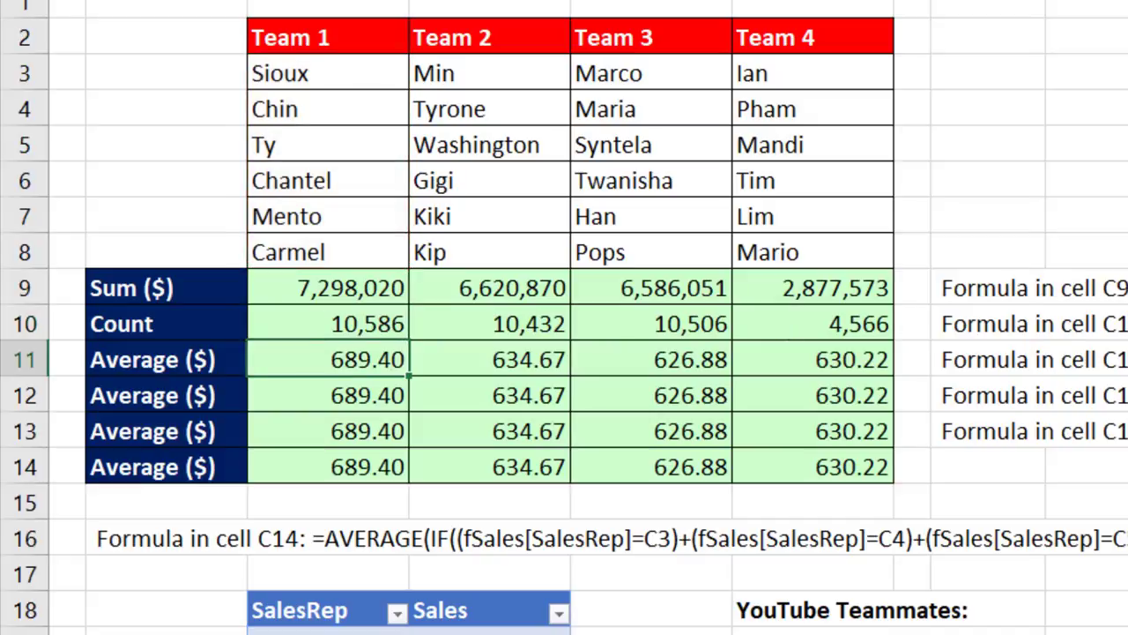
key(Return)
key(F2)
key(Return)
key(F2)
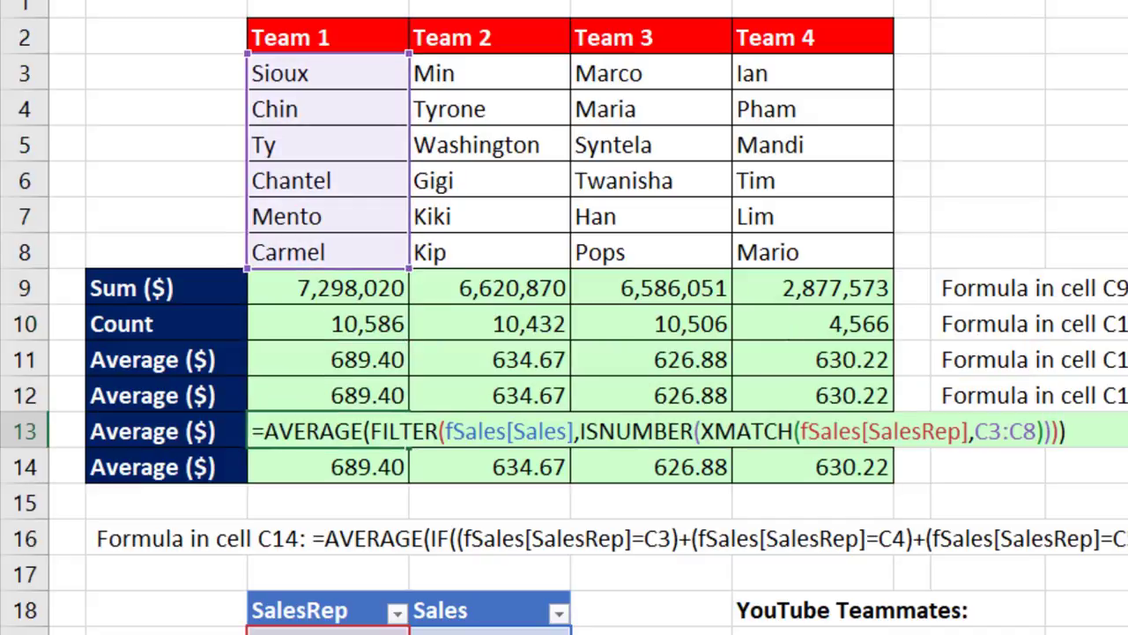